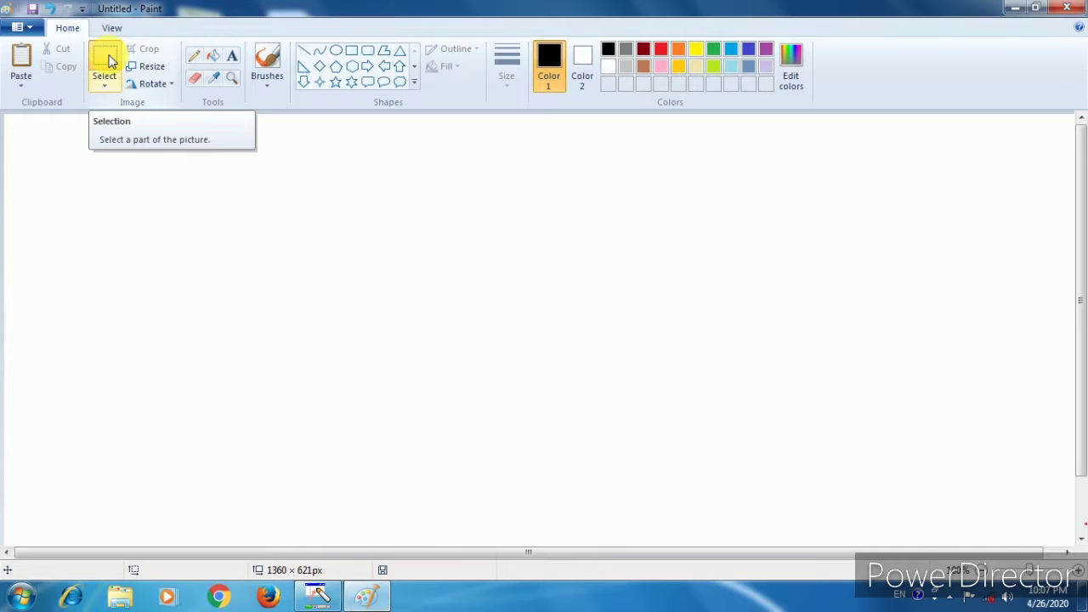
Step: Draw a black six-point star about 225 × 219 px near the canvas's upper-left corner
{"action": "left_click", "coordinate": [351, 82]}
{"action": "left_click_drag", "start_coordinate": [62, 160], "coordinate": [219, 325]}
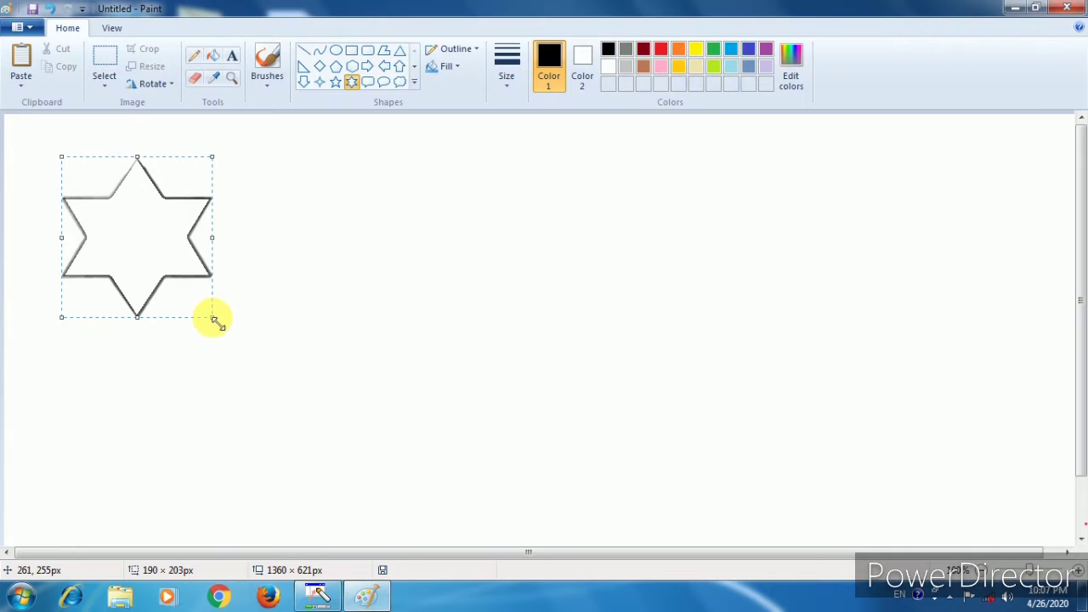
{"action": "key", "text": "ctrl+z"}
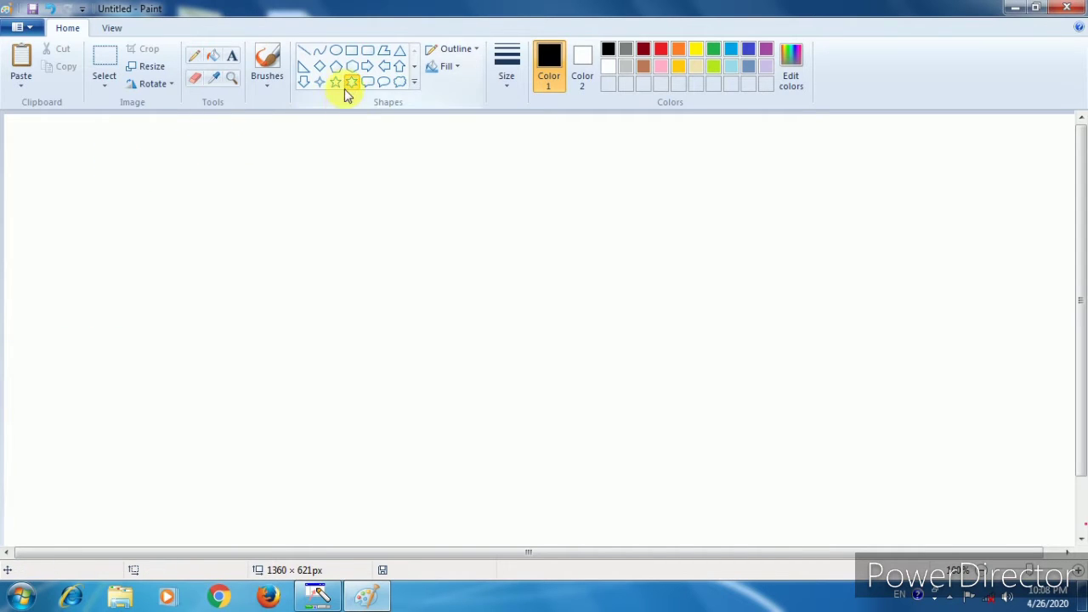
{"action": "left_click_drag", "start_coordinate": [80, 164], "coordinate": [255, 334]}
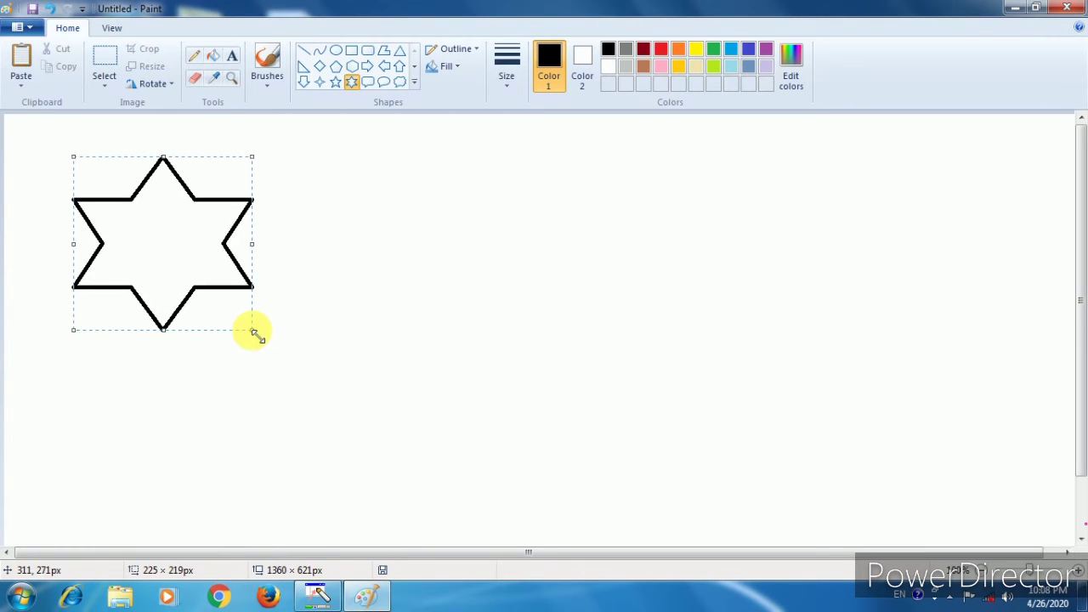
{"action": "left_click", "coordinate": [366, 312]}
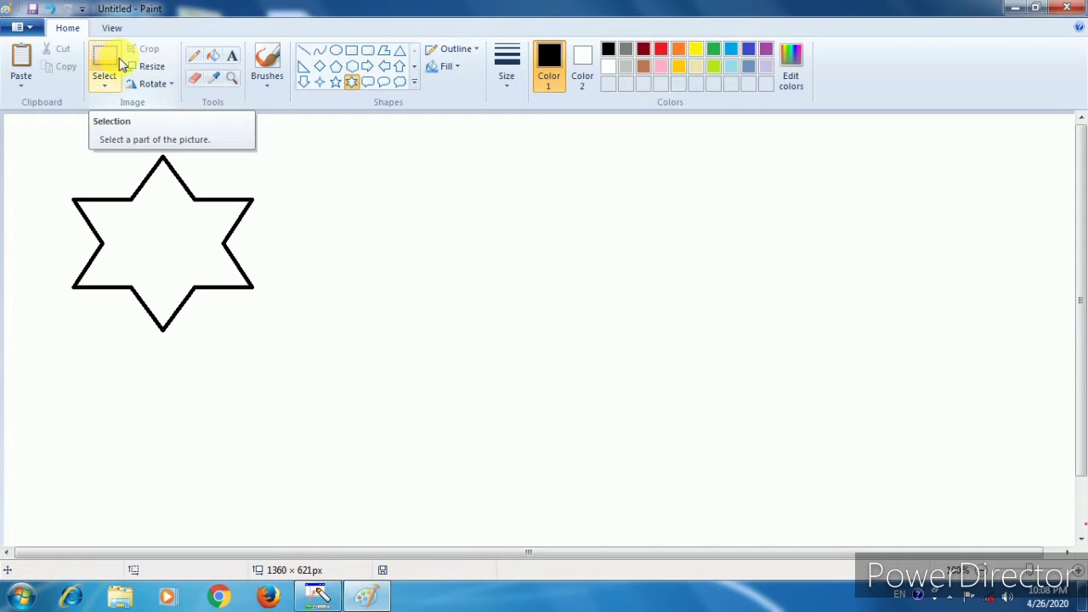
Step: Draw a rounded rectangle beside the star, shift it down and to the right, and resize it to about 247 × 214 px
{"action": "left_click", "coordinate": [367, 49]}
{"action": "left_click_drag", "start_coordinate": [399, 153], "coordinate": [588, 321]}
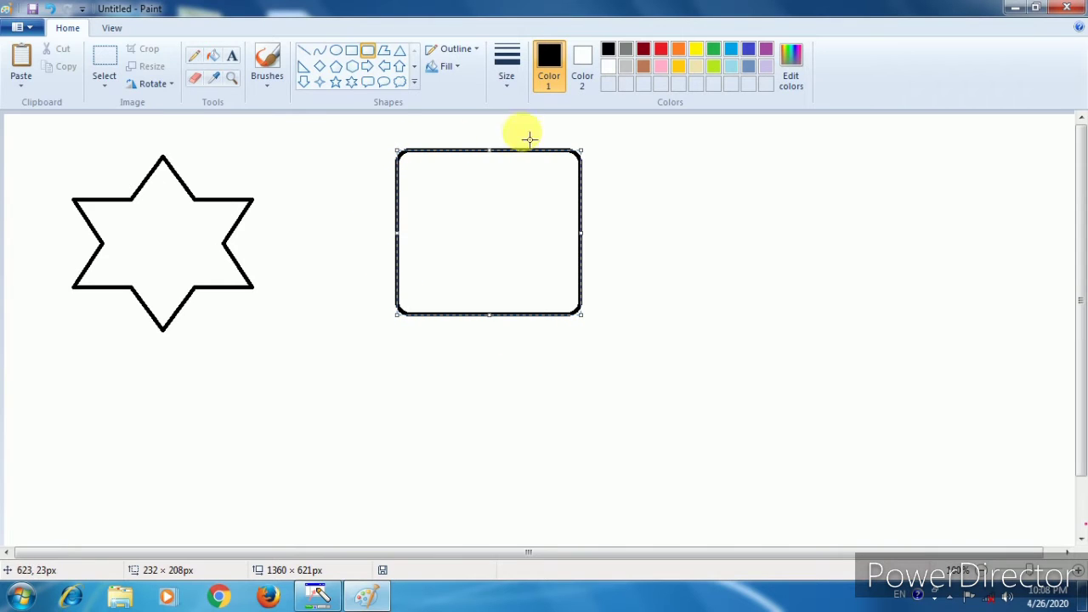
{"action": "left_click_drag", "start_coordinate": [482, 239], "coordinate": [524, 281]}
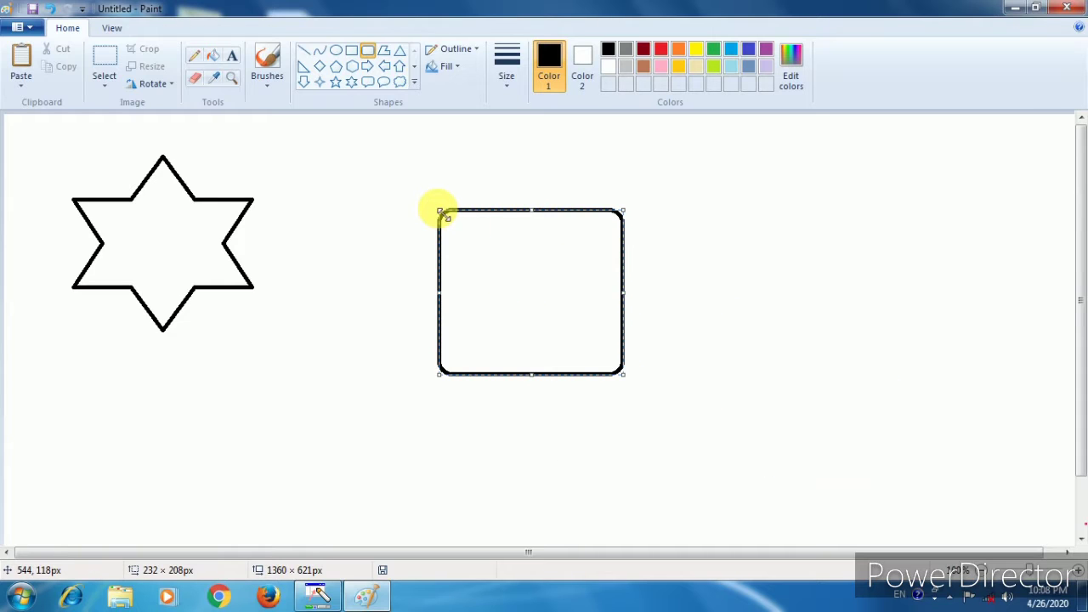
{"action": "left_click_drag", "start_coordinate": [441, 212], "coordinate": [410, 205]}
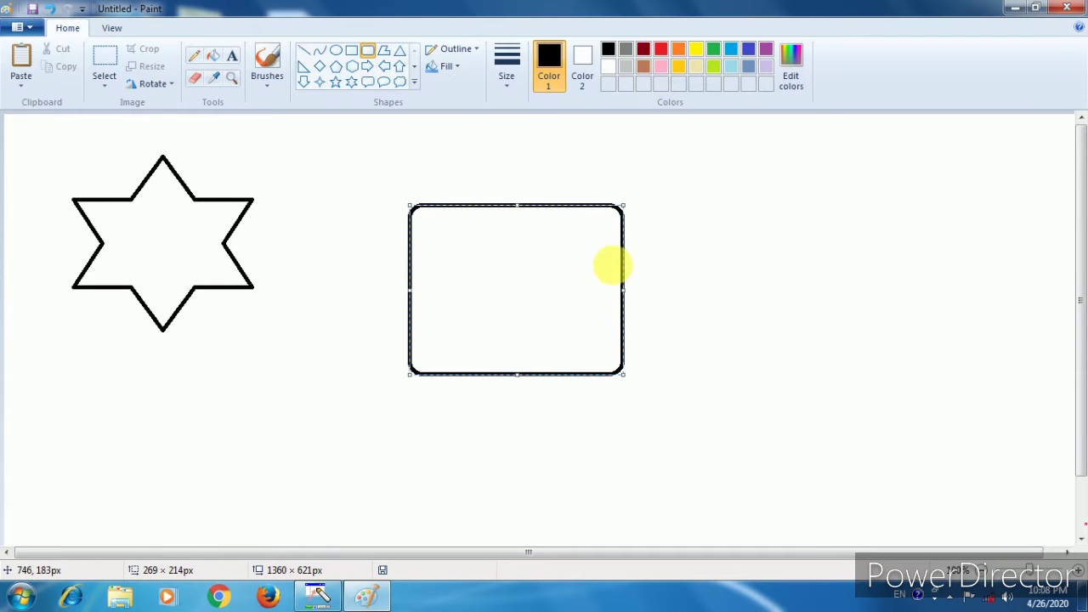
{"action": "mouse_move", "coordinate": [628, 289]}
{"action": "left_mouse_down"}
{"action": "mouse_move", "coordinate": [814, 311]}
{"action": "mouse_move", "coordinate": [613, 295]}
{"action": "left_mouse_up"}
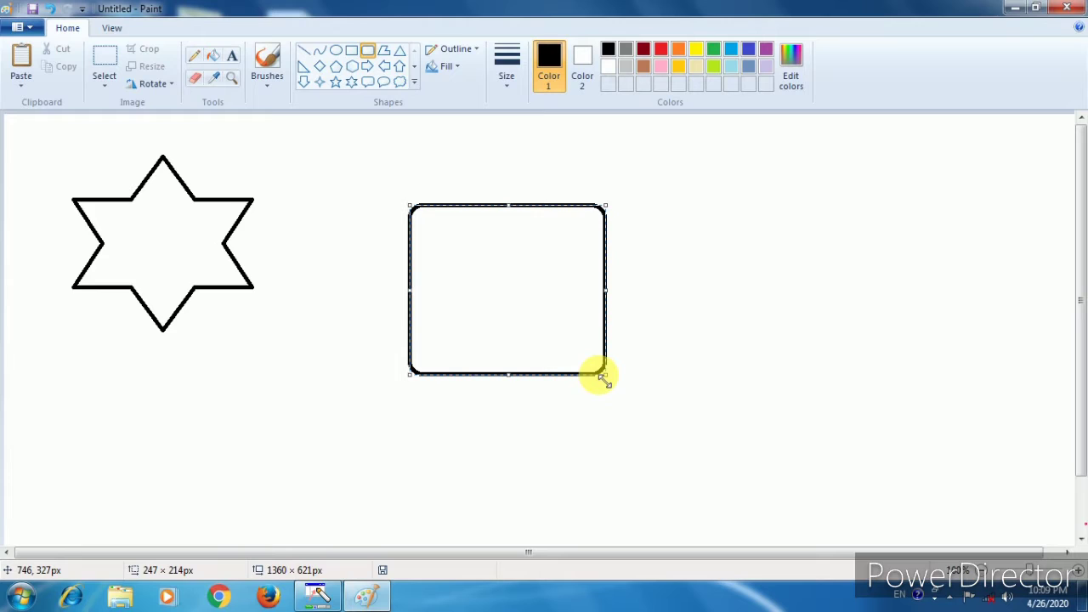
{"action": "left_click", "coordinate": [731, 304]}
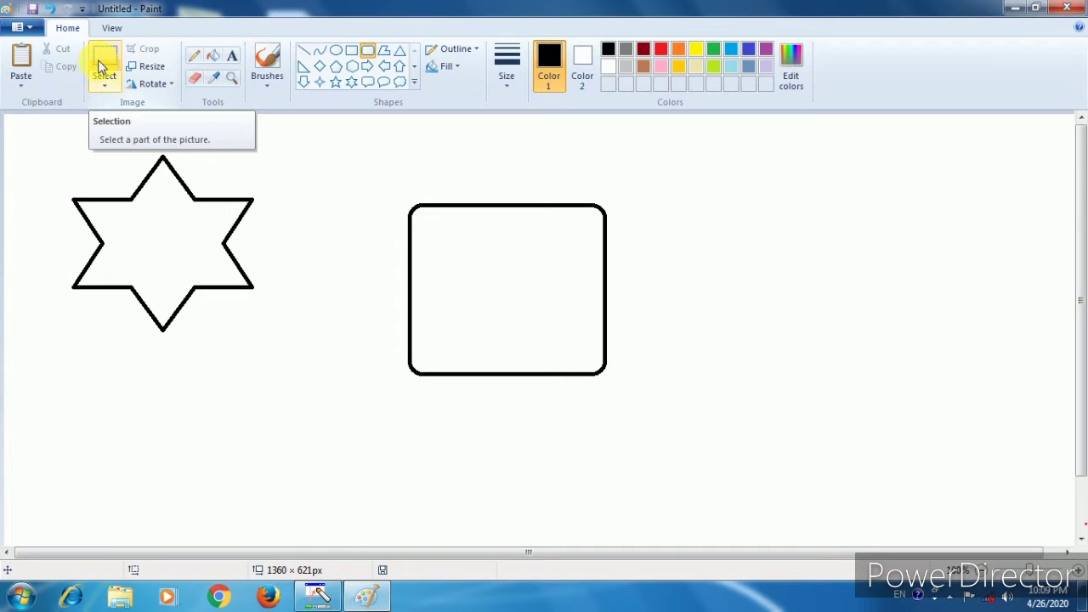
Step: Select the area around the rounded rectangle, resize the selection to about 311 × 270 px, and move it up and farther from the star
{"action": "left_click", "coordinate": [102, 68]}
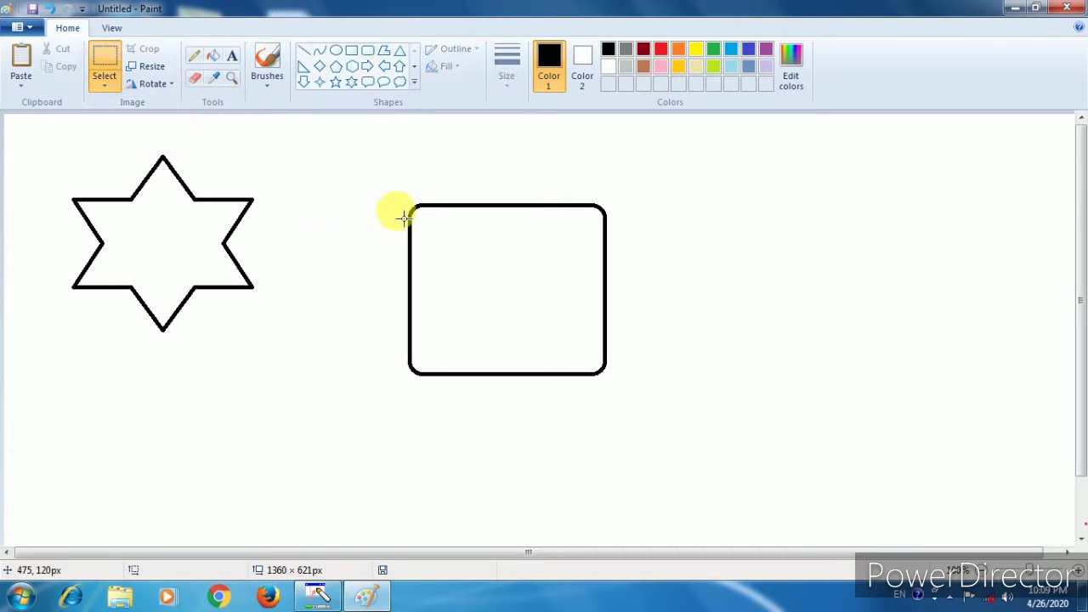
{"action": "left_click_drag", "start_coordinate": [371, 189], "coordinate": [647, 406]}
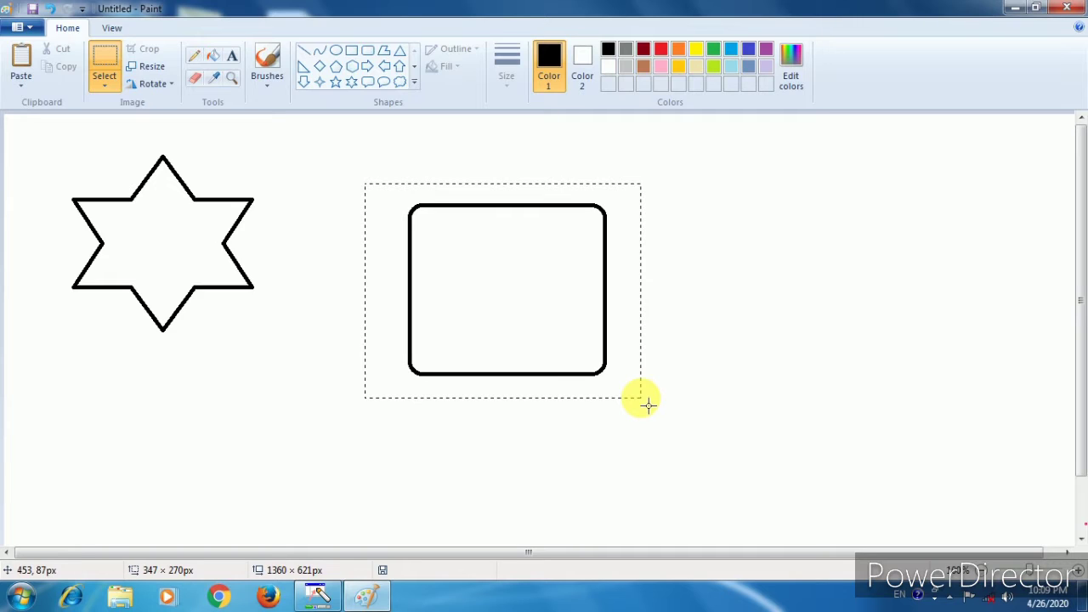
{"action": "left_click_drag", "start_coordinate": [647, 405], "coordinate": [651, 411]}
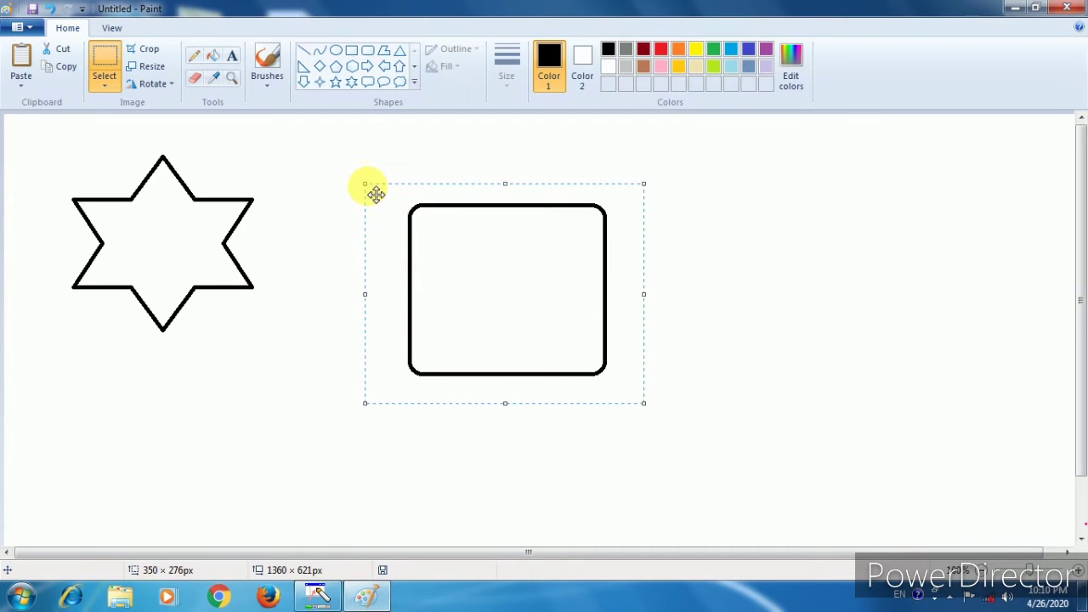
{"action": "left_click_drag", "start_coordinate": [365, 184], "coordinate": [471, 256]}
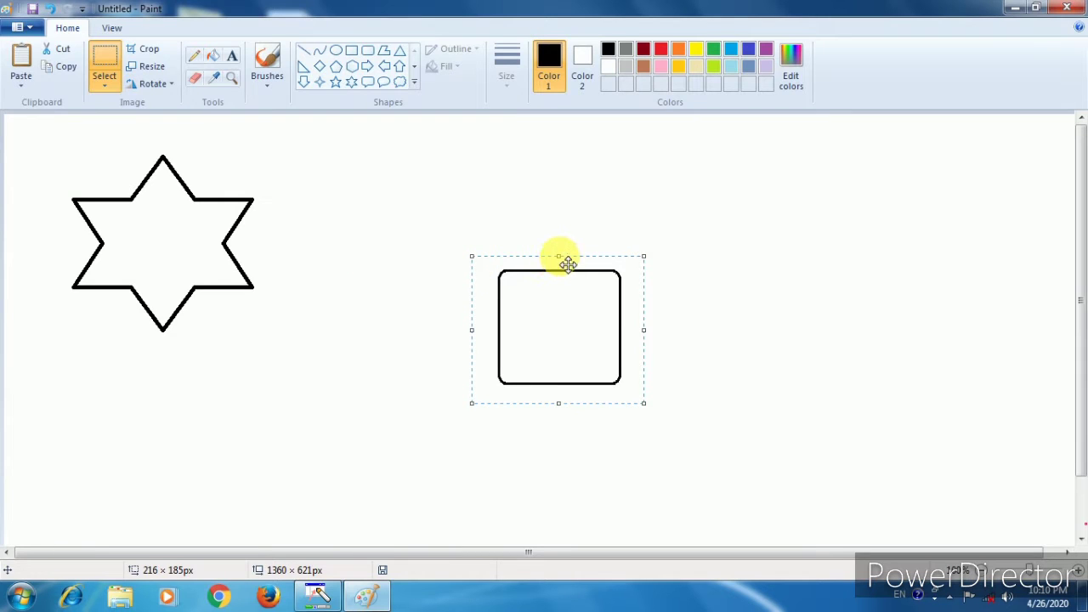
{"action": "left_click_drag", "start_coordinate": [561, 255], "coordinate": [561, 188]}
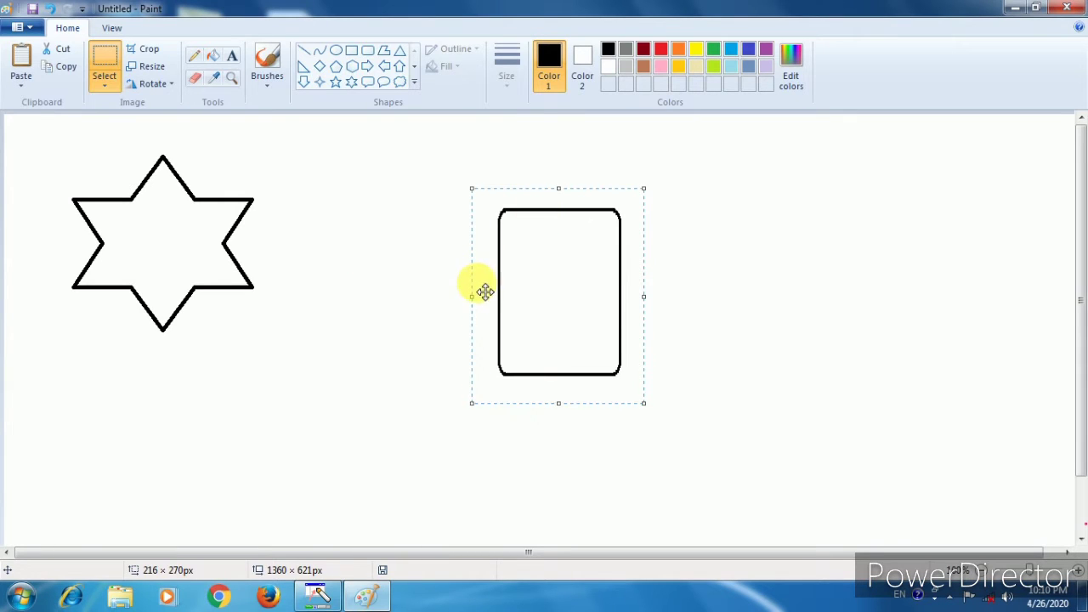
{"action": "left_click_drag", "start_coordinate": [469, 294], "coordinate": [404, 290]}
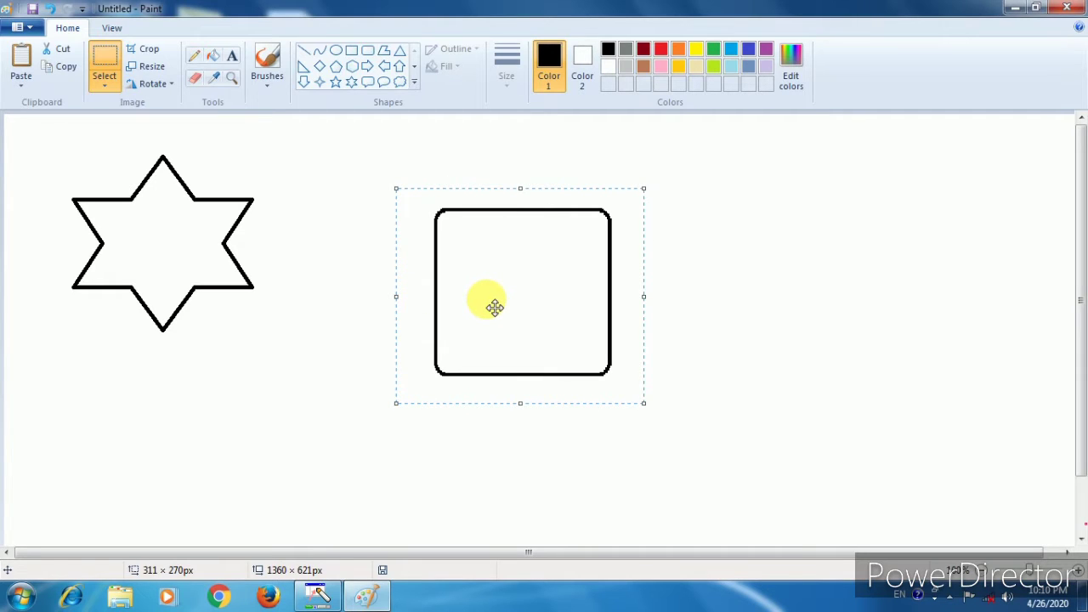
{"action": "left_click_drag", "start_coordinate": [517, 298], "coordinate": [720, 238]}
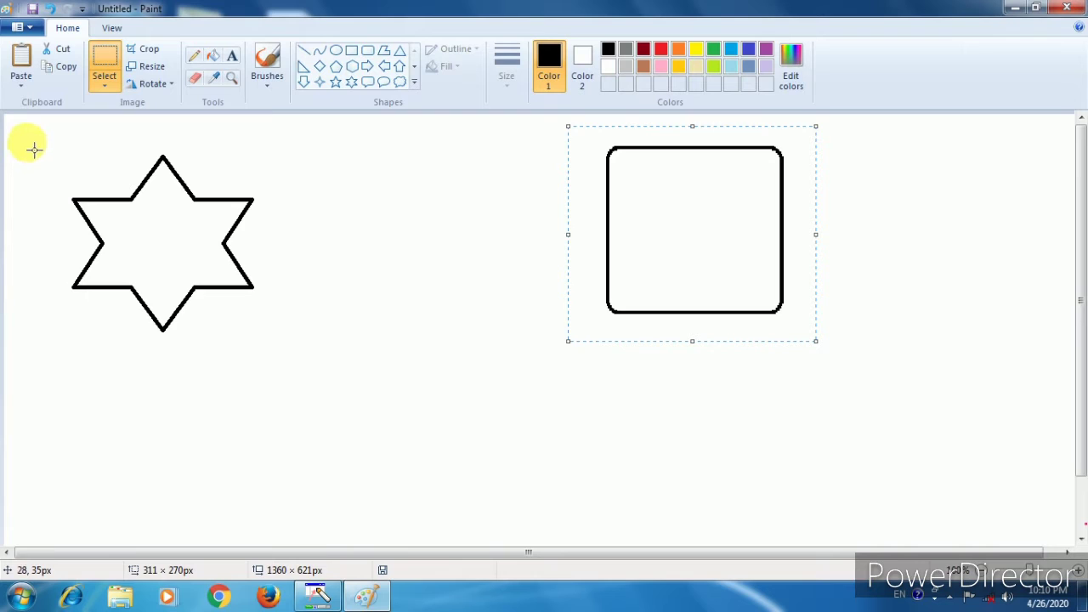
Step: Select an area of about 361 × 274 px around the star, move it slightly down and toward the rectangle, and deselect it
{"action": "left_click_drag", "start_coordinate": [32, 144], "coordinate": [318, 369]}
{"action": "left_click_drag", "start_coordinate": [205, 276], "coordinate": [255, 255]}
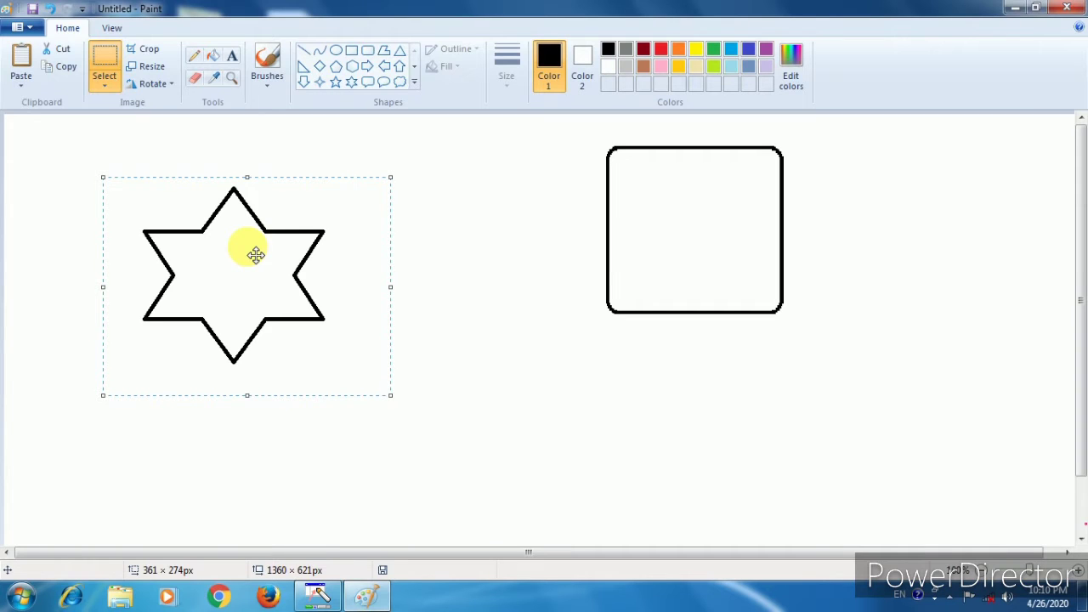
{"action": "left_click", "coordinate": [575, 344]}
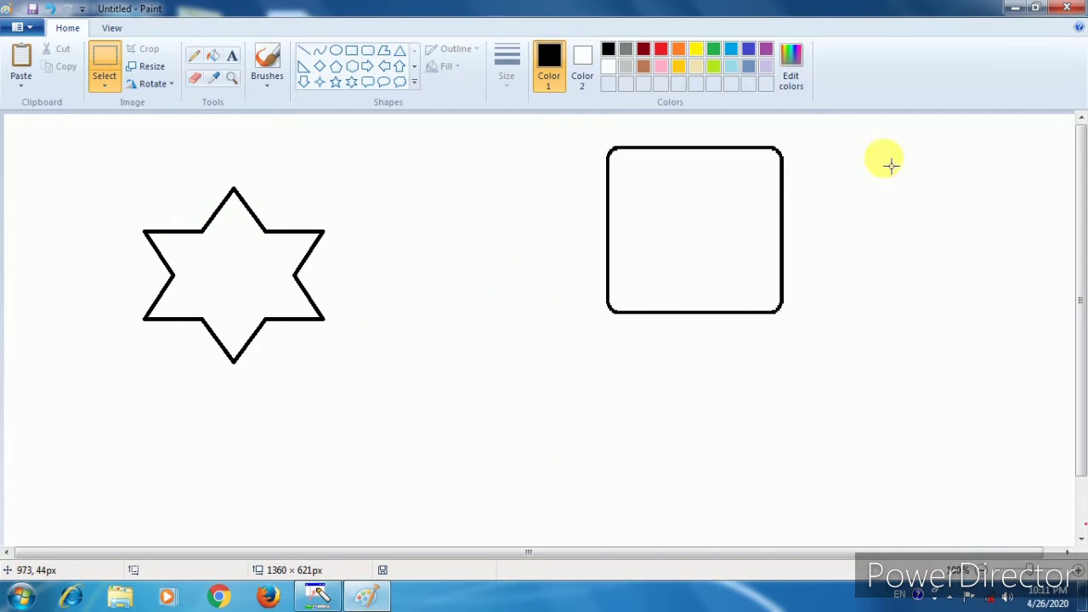
Step: Fill the canvas background around the star and the rounded rectangle with red
{"action": "left_click", "coordinate": [214, 57]}
{"action": "left_click", "coordinate": [661, 50]}
{"action": "left_click", "coordinate": [520, 271]}
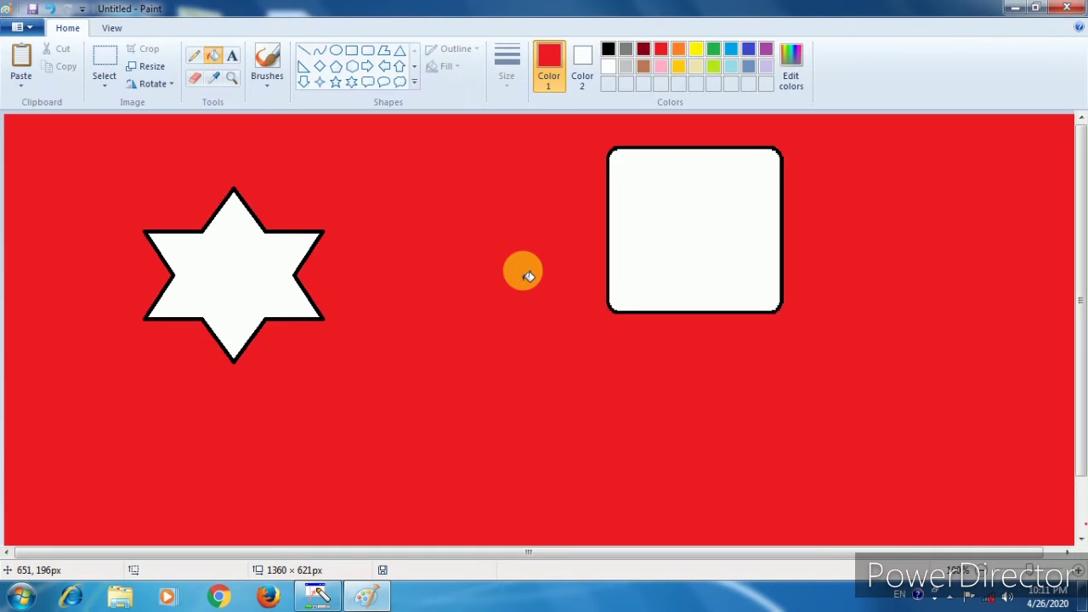
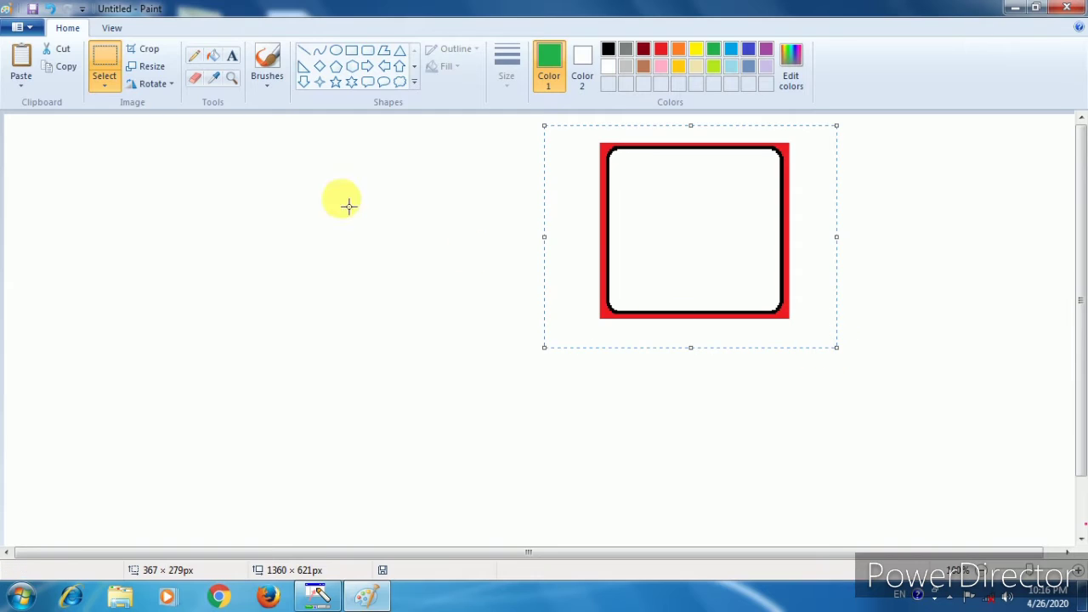
Step: Delete the selected red-bordered rounded rectangle and view the available selection options
{"action": "left_click", "coordinate": [107, 86]}
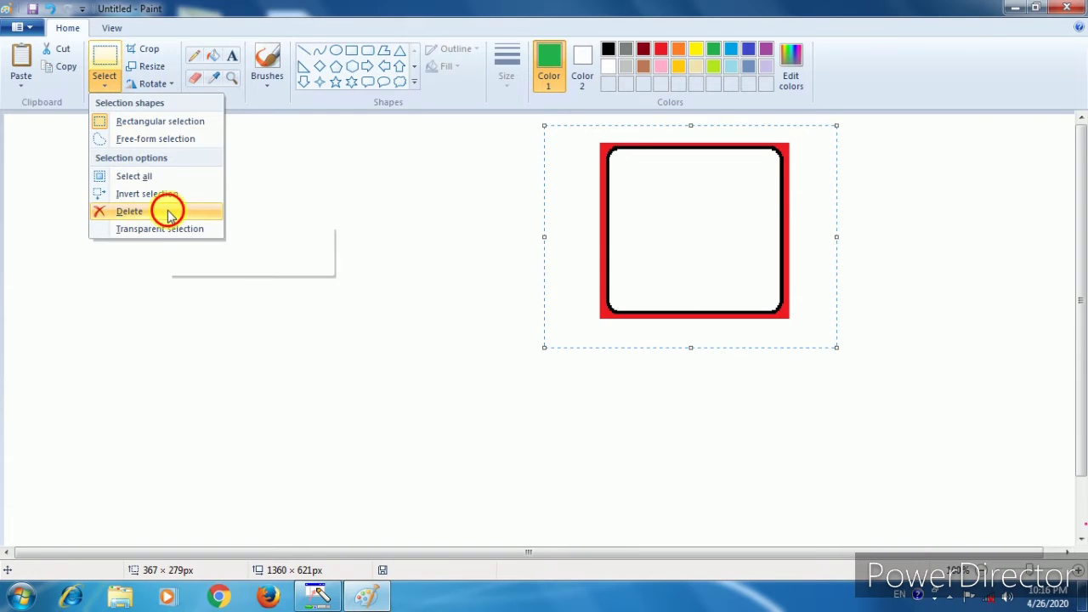
{"action": "left_click", "coordinate": [170, 212]}
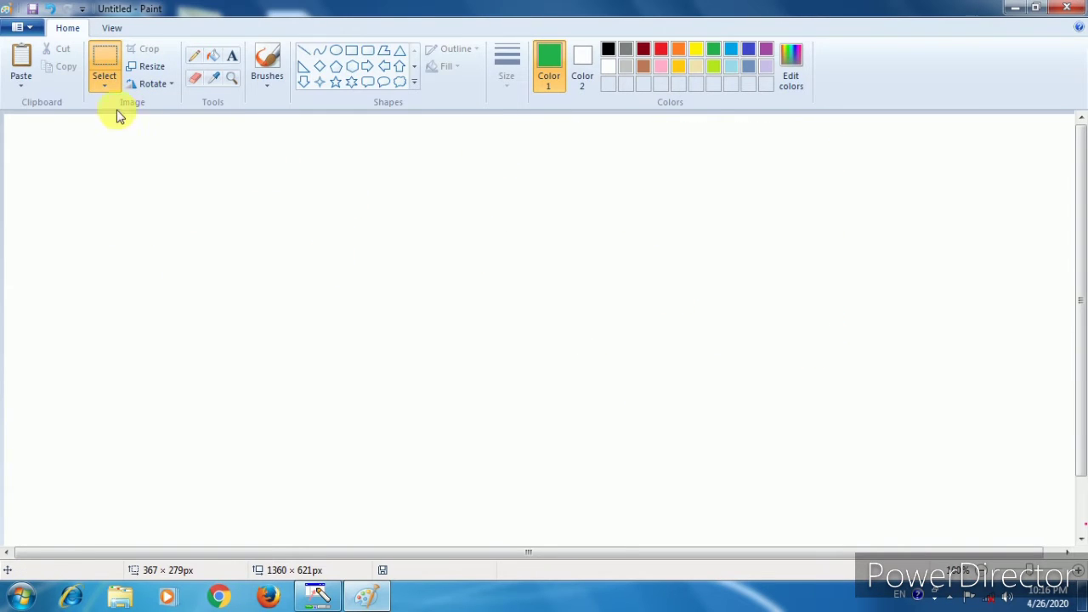
{"action": "left_click", "coordinate": [107, 86]}
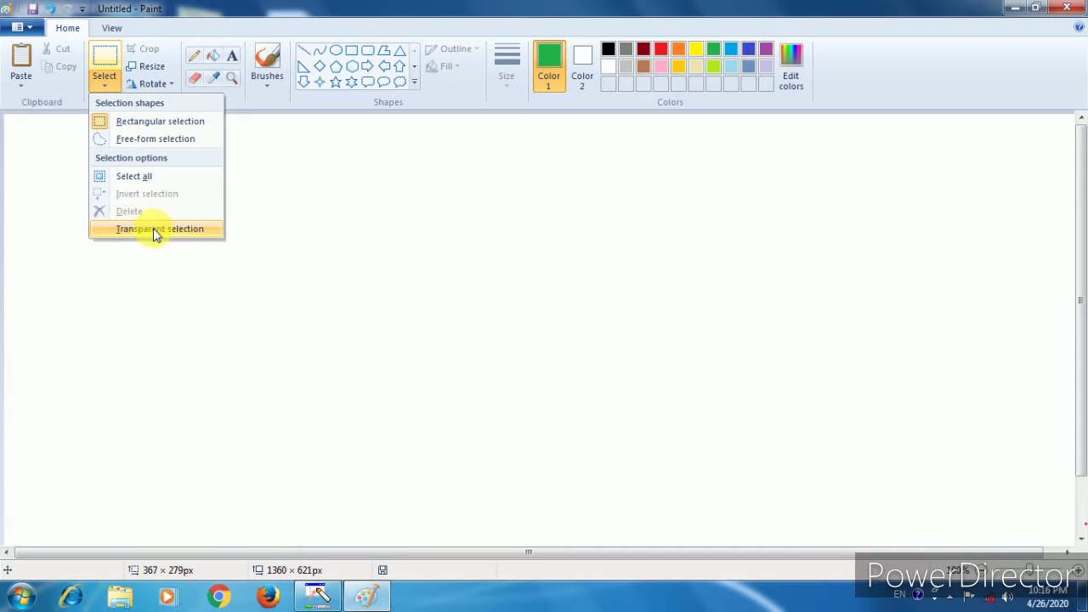
{"action": "left_click", "coordinate": [366, 212]}
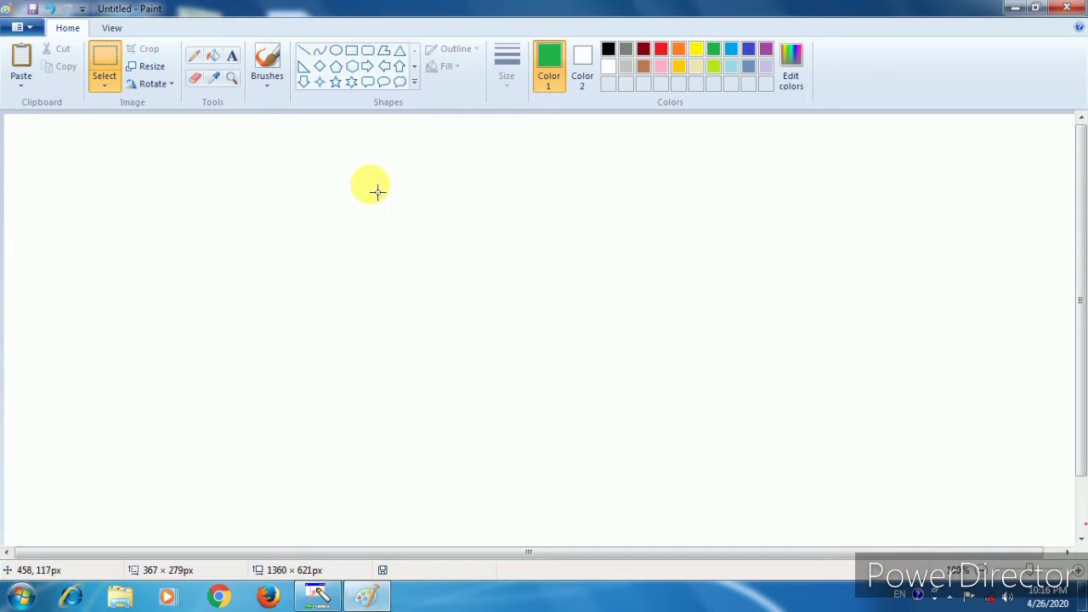
Step: Draw a green six-point star about 357 × 285 px on the empty canvas, left of its centre
{"action": "left_click", "coordinate": [351, 82]}
{"action": "left_click_drag", "start_coordinate": [264, 206], "coordinate": [548, 431]}
{"action": "left_click_drag", "start_coordinate": [451, 315], "coordinate": [456, 305]}
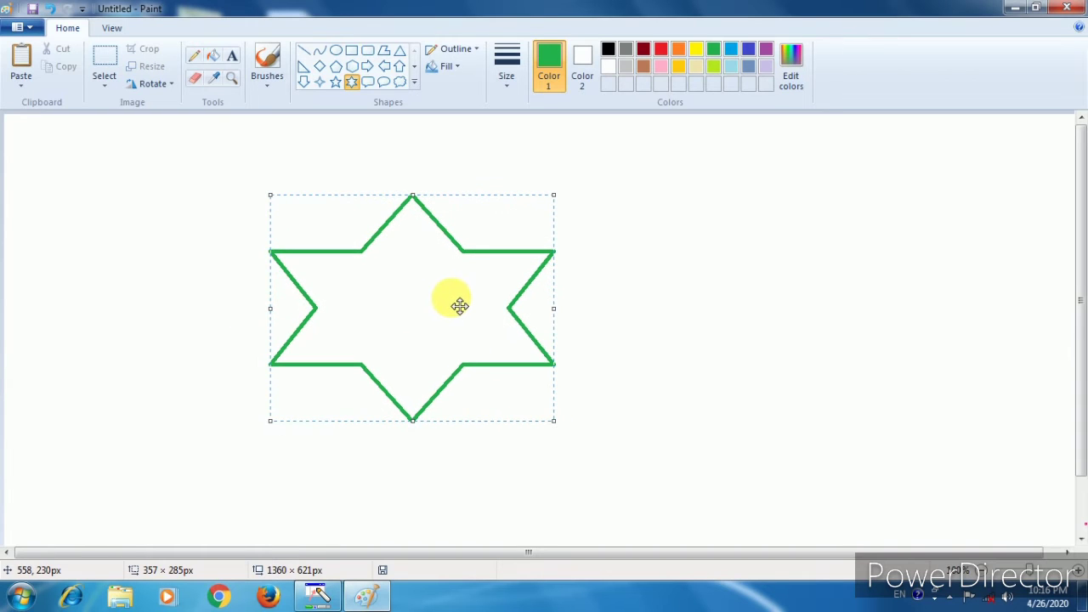
{"action": "left_click", "coordinate": [731, 300]}
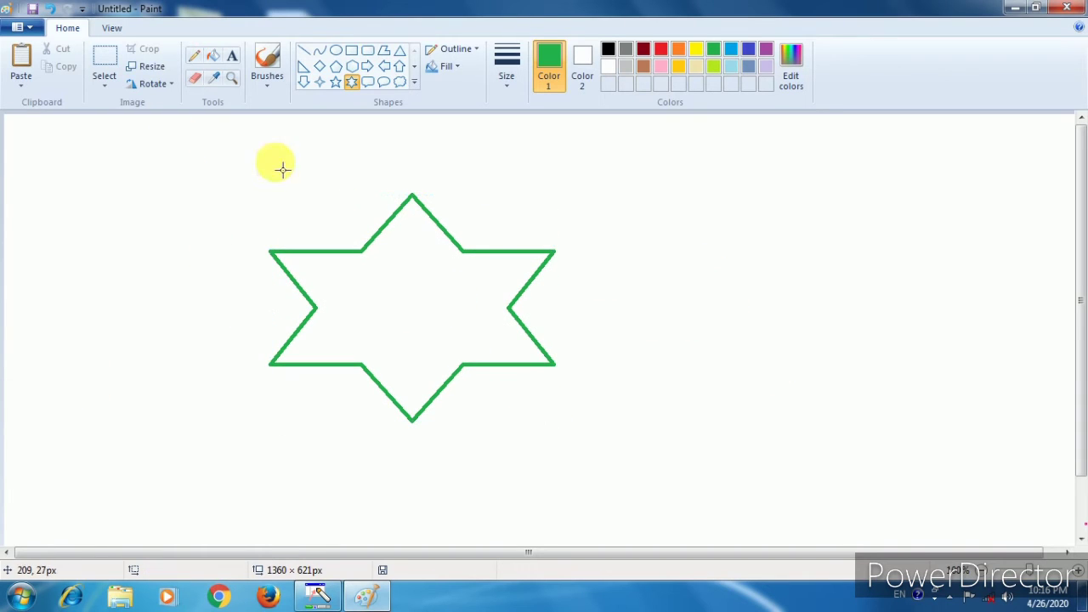
Step: Turn on the Transparent selection option
{"action": "left_click", "coordinate": [113, 89]}
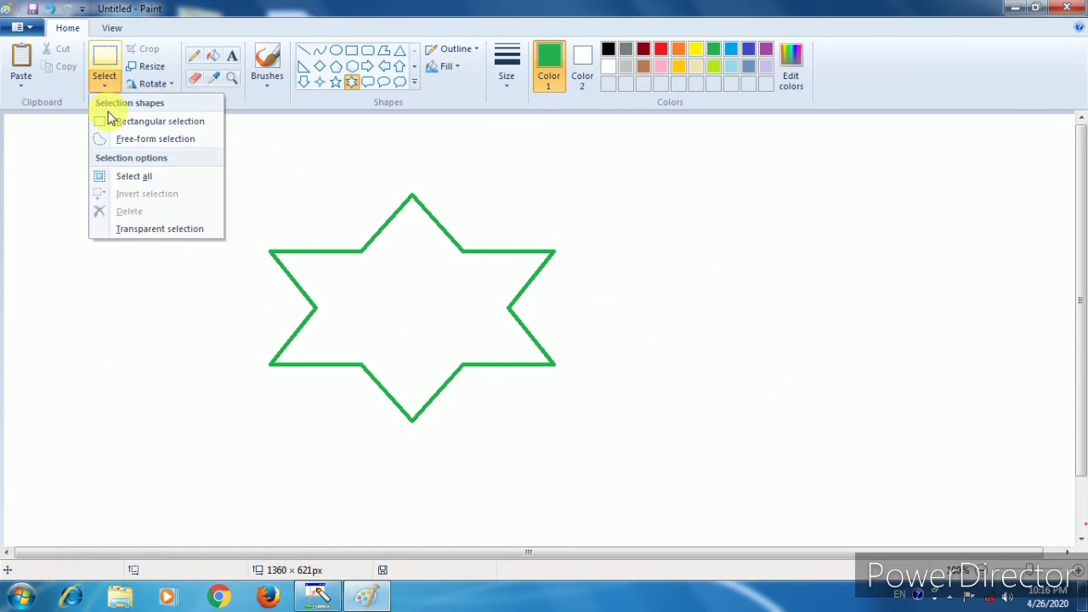
{"action": "left_click", "coordinate": [124, 230]}
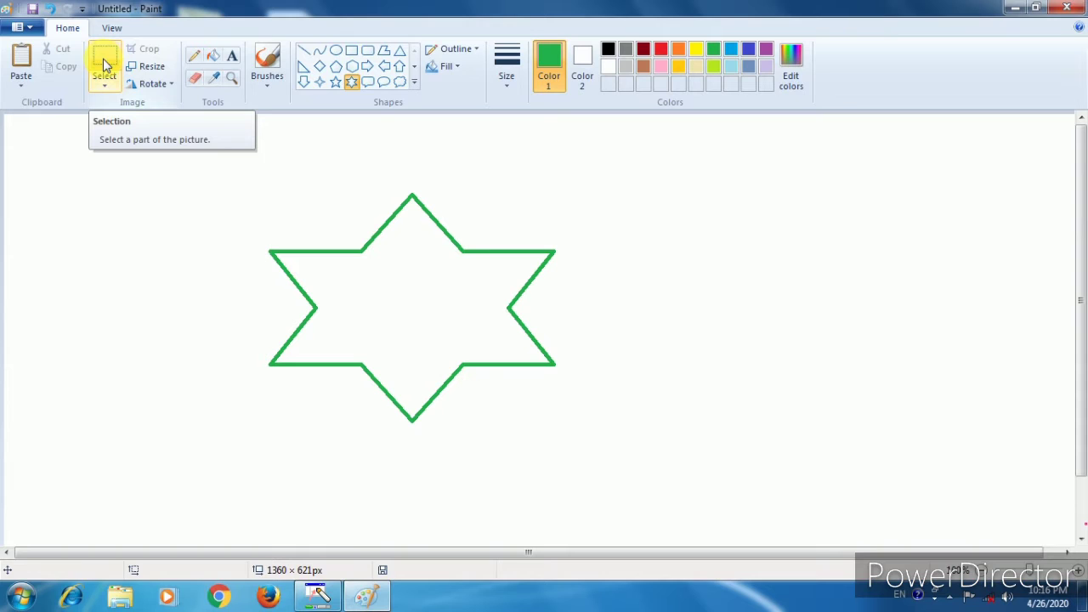
{"action": "left_click", "coordinate": [104, 65]}
{"action": "left_click_drag", "start_coordinate": [170, 153], "coordinate": [661, 469]}
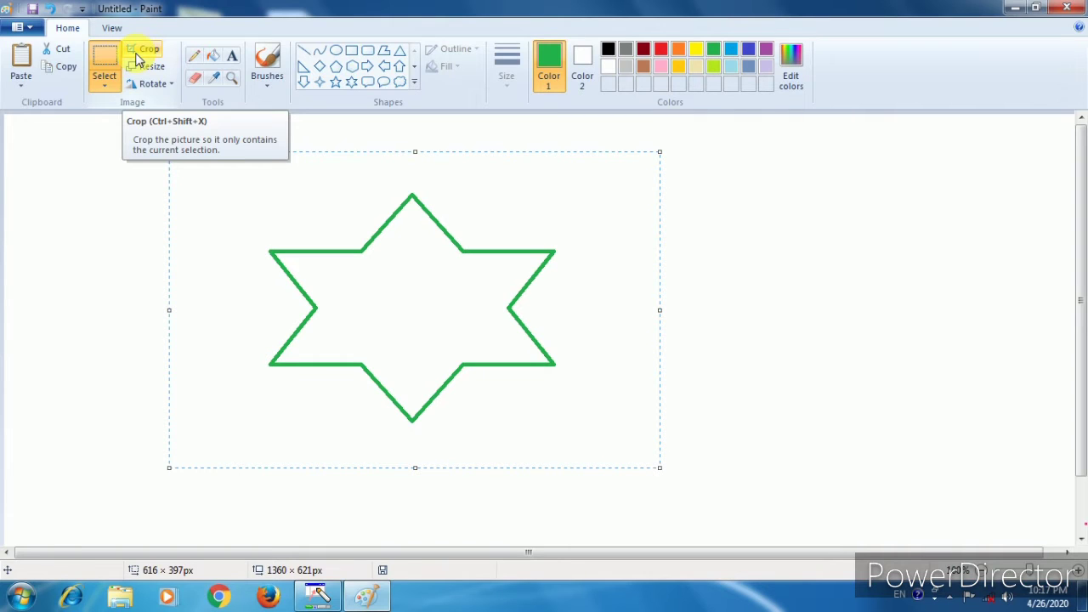
{"action": "key", "text": "Escape"}
{"action": "key", "text": "alt"}
{"action": "key", "text": "alt"}
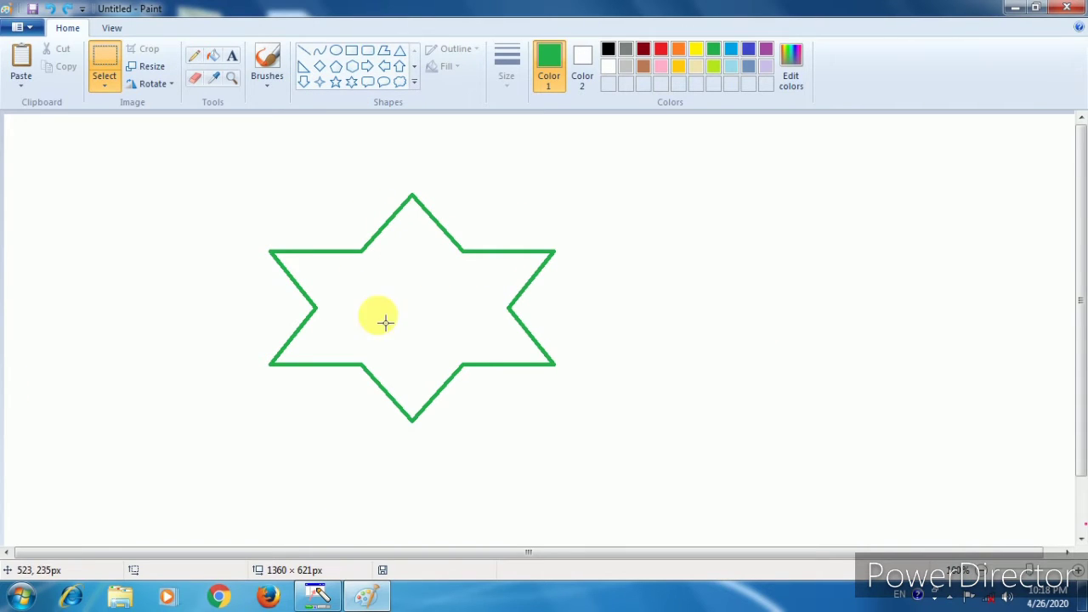
Step: Fill the inside of the green-outlined star with orange
{"action": "left_click", "coordinate": [224, 63]}
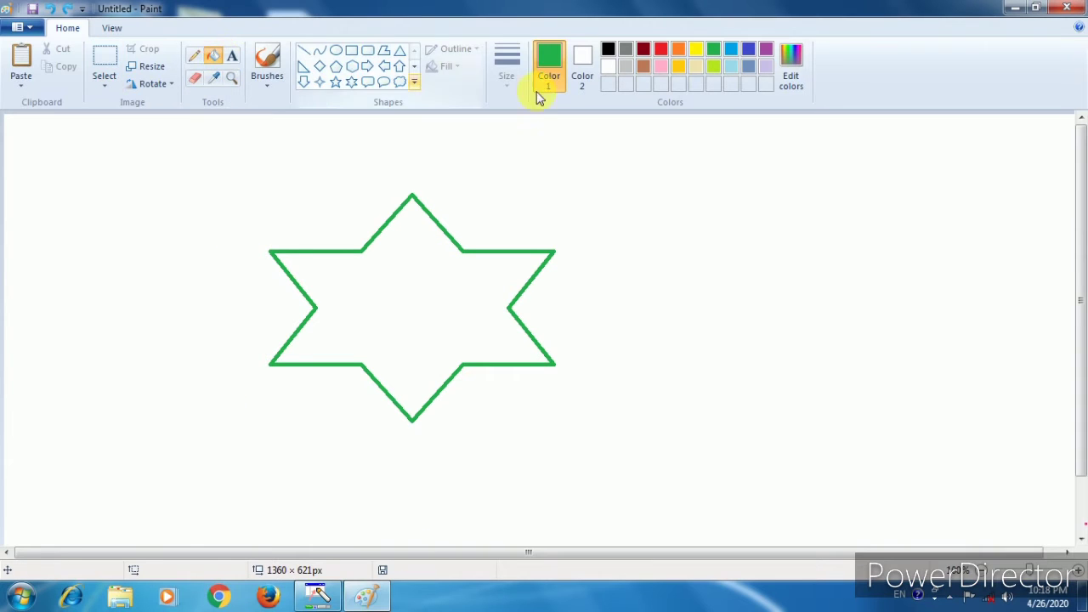
{"action": "left_click", "coordinate": [678, 49]}
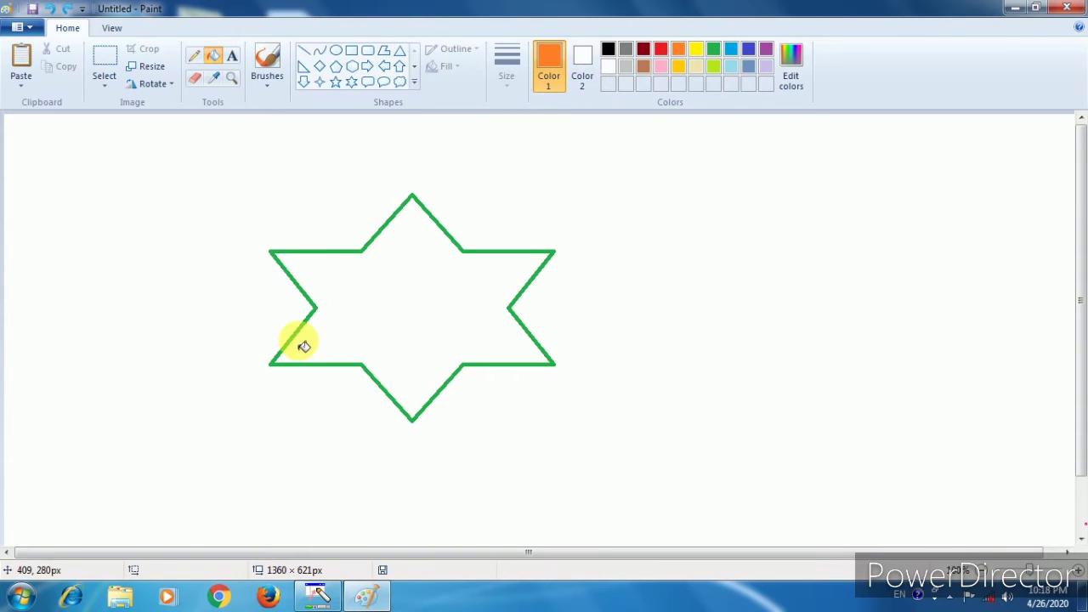
{"action": "left_click", "coordinate": [421, 281]}
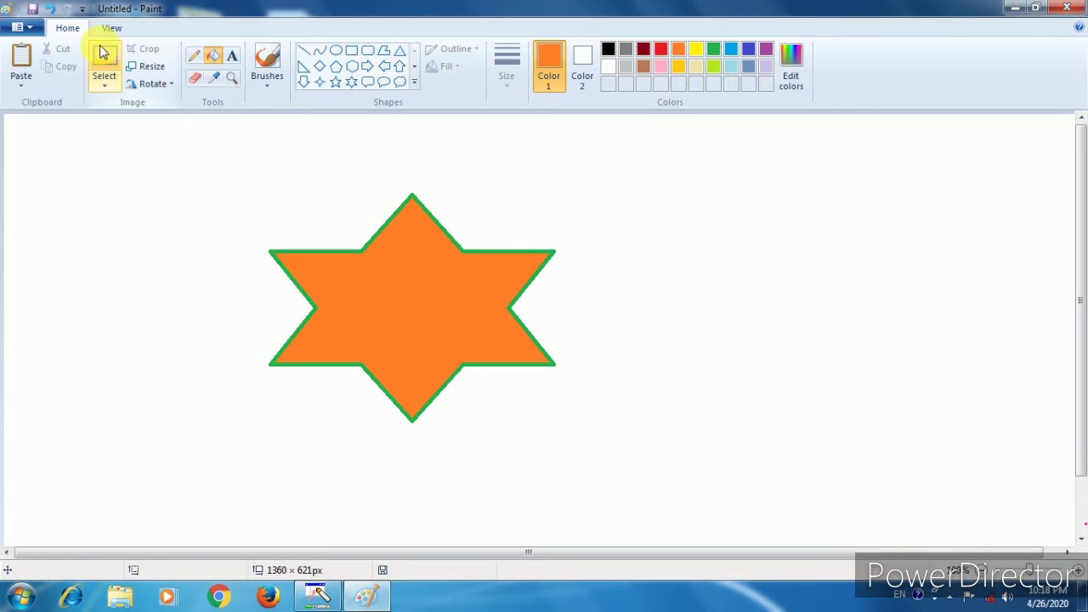
Step: Crop the picture to a selection of about 465 × 318 px around the orange star, and undo the crop
{"action": "left_click", "coordinate": [104, 52]}
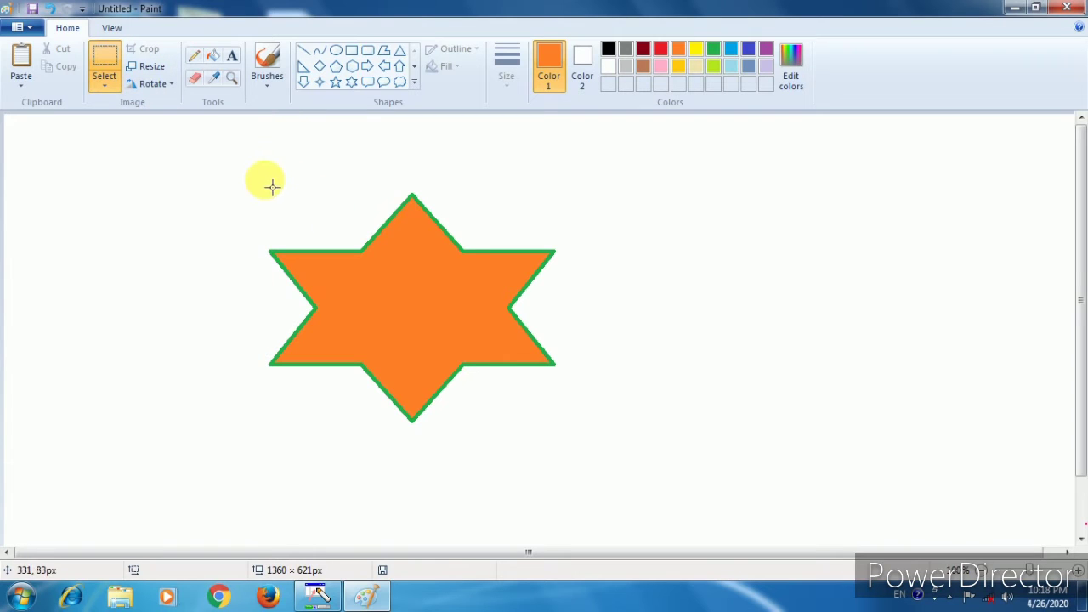
{"action": "left_click_drag", "start_coordinate": [236, 187], "coordinate": [608, 439]}
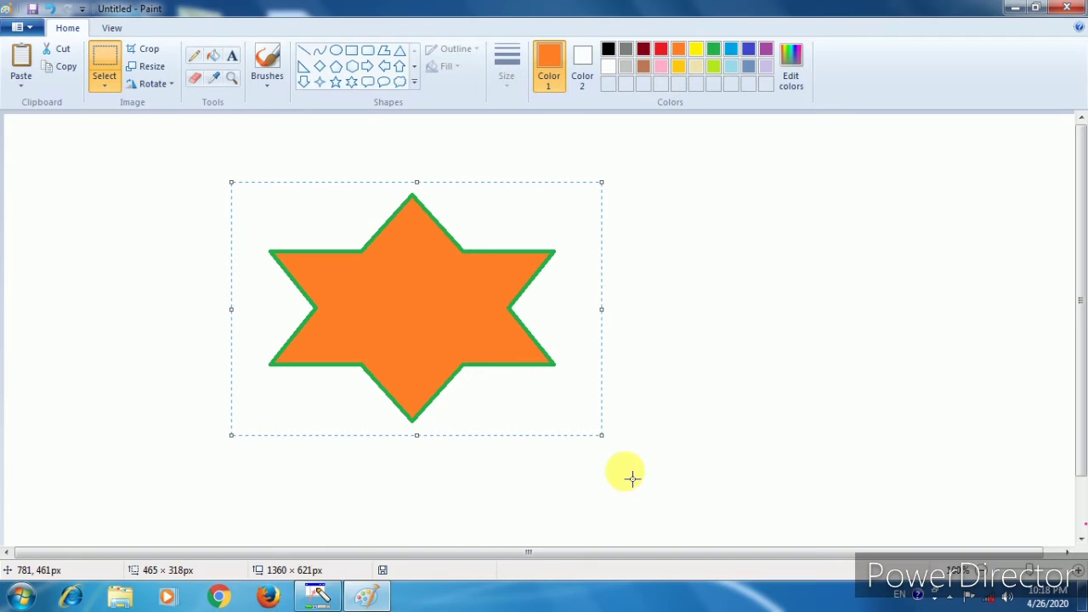
{"action": "left_click", "coordinate": [149, 50]}
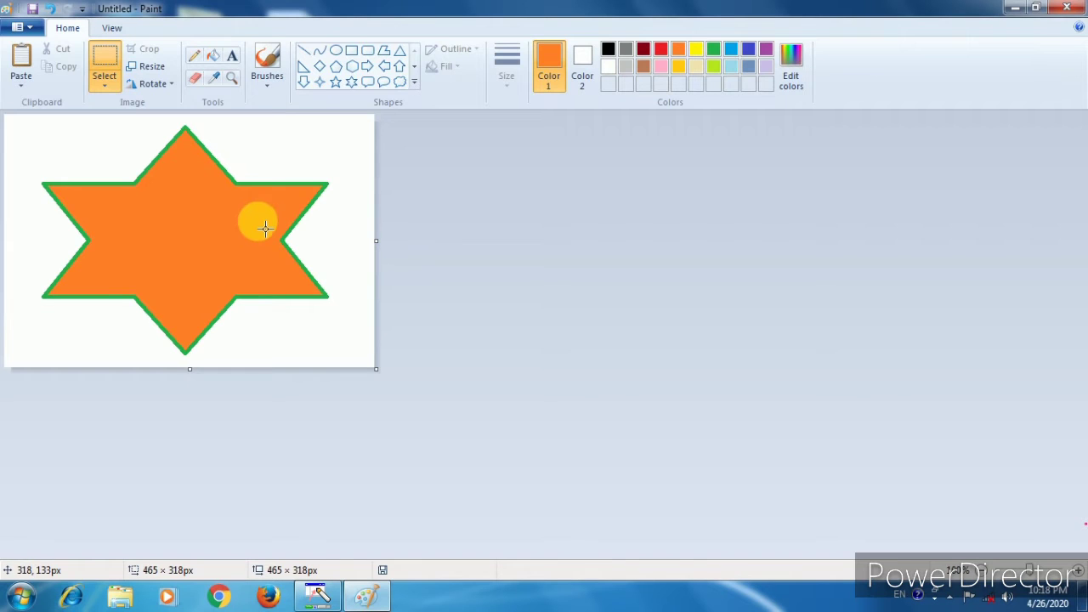
{"action": "left_click", "coordinate": [50, 11]}
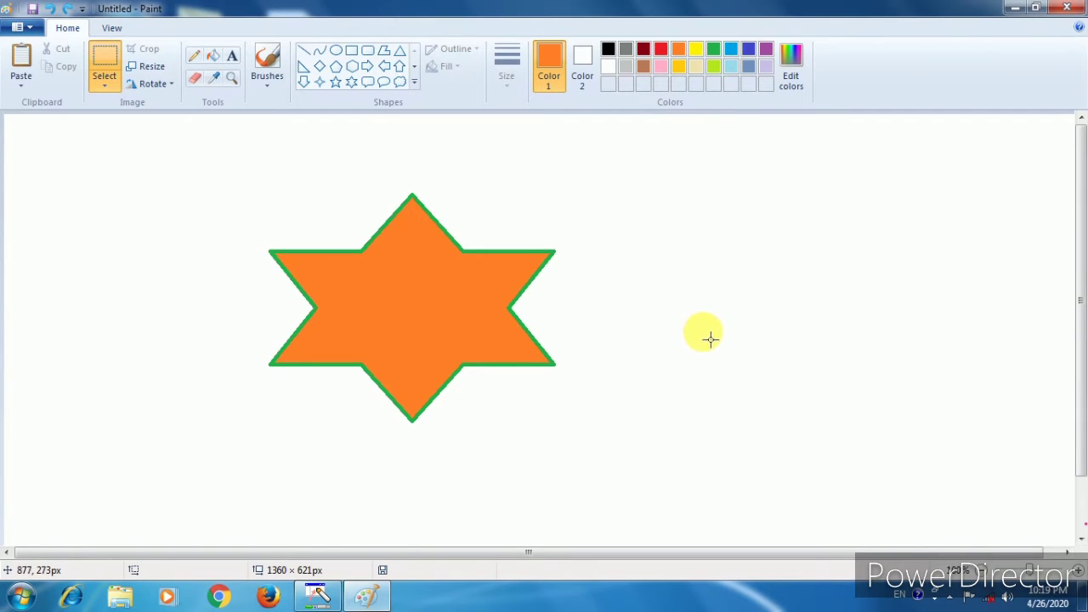
Step: Resize the whole picture to 50 percent horizontally with the aspect ratio maintained
{"action": "left_click", "coordinate": [149, 72]}
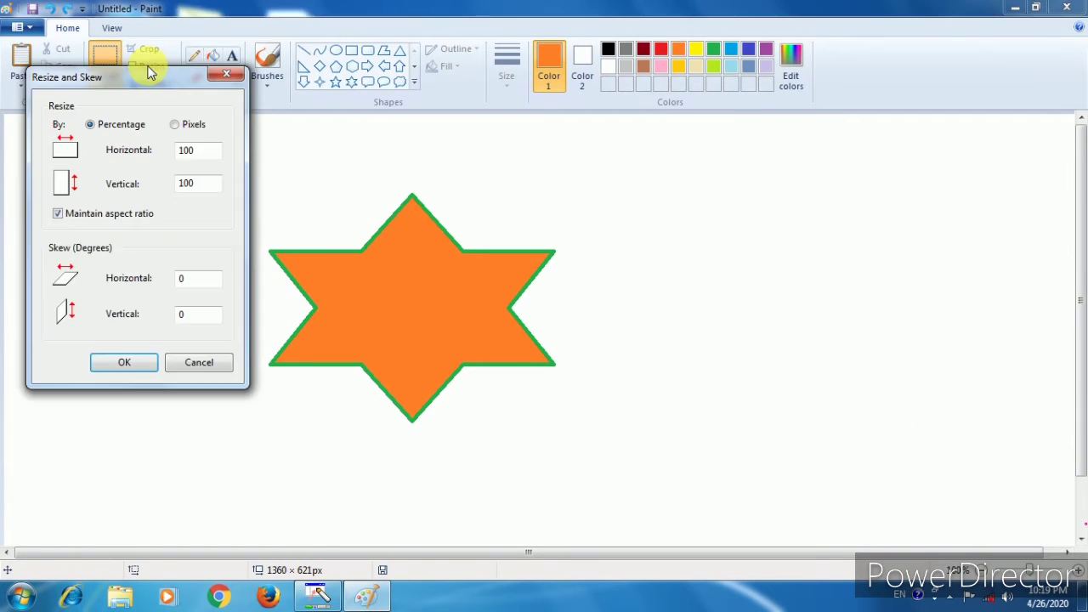
{"action": "left_click", "coordinate": [196, 125]}
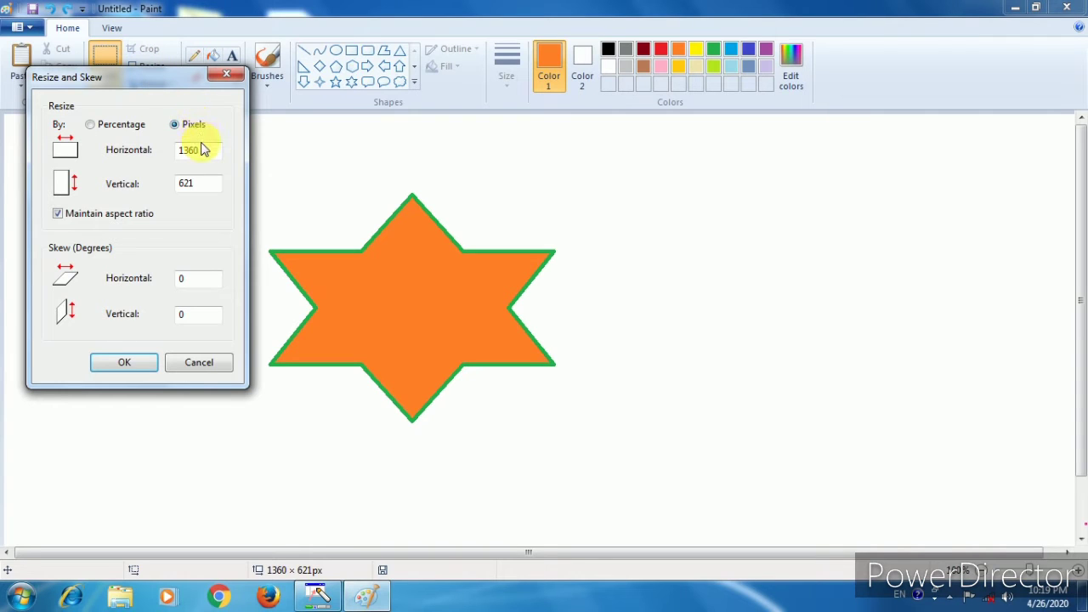
{"action": "left_click", "coordinate": [127, 125]}
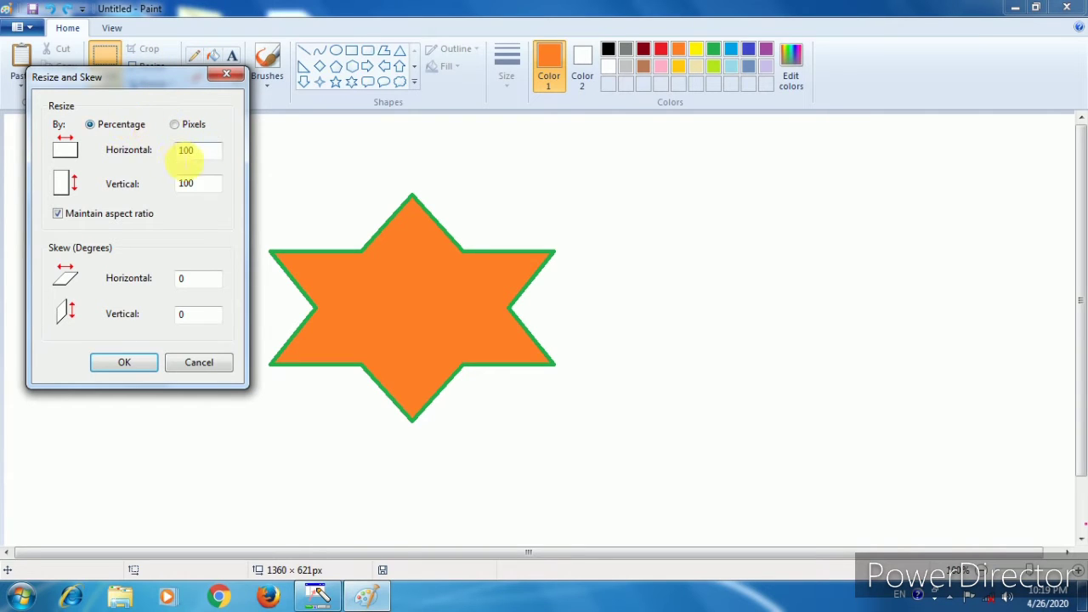
{"action": "left_click_drag", "start_coordinate": [197, 151], "coordinate": [126, 151]}
{"action": "type", "text": "50"}
{"action": "left_click", "coordinate": [150, 364]}
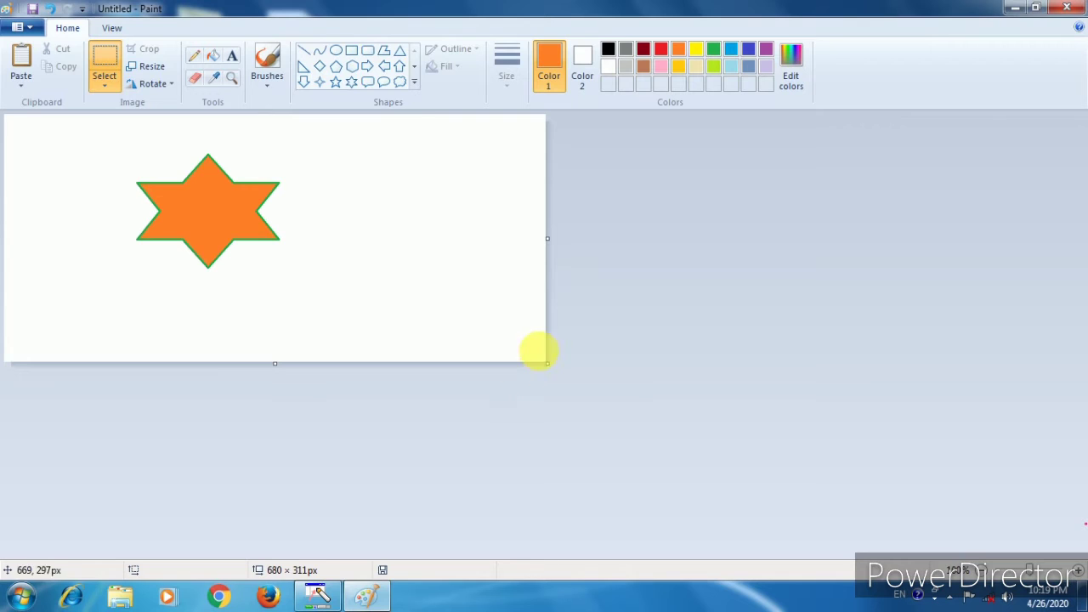
Step: Enlarge the canvas around the star to 1360 × 583 px
{"action": "left_click_drag", "start_coordinate": [558, 372], "coordinate": [637, 427]}
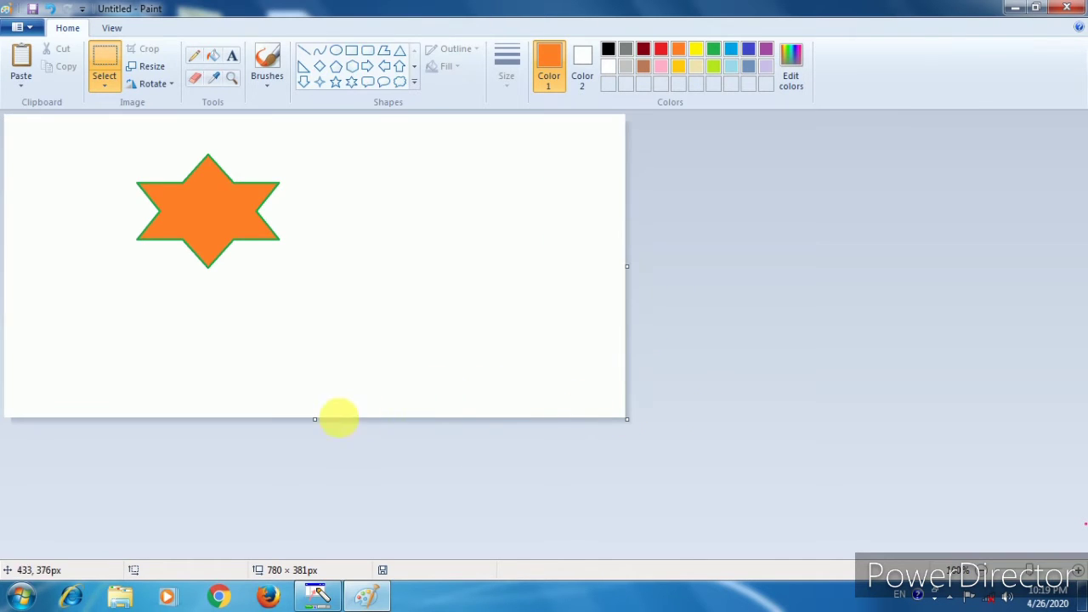
{"action": "left_click_drag", "start_coordinate": [315, 425], "coordinate": [315, 484]}
{"action": "left_click_drag", "start_coordinate": [639, 298], "coordinate": [728, 309]}
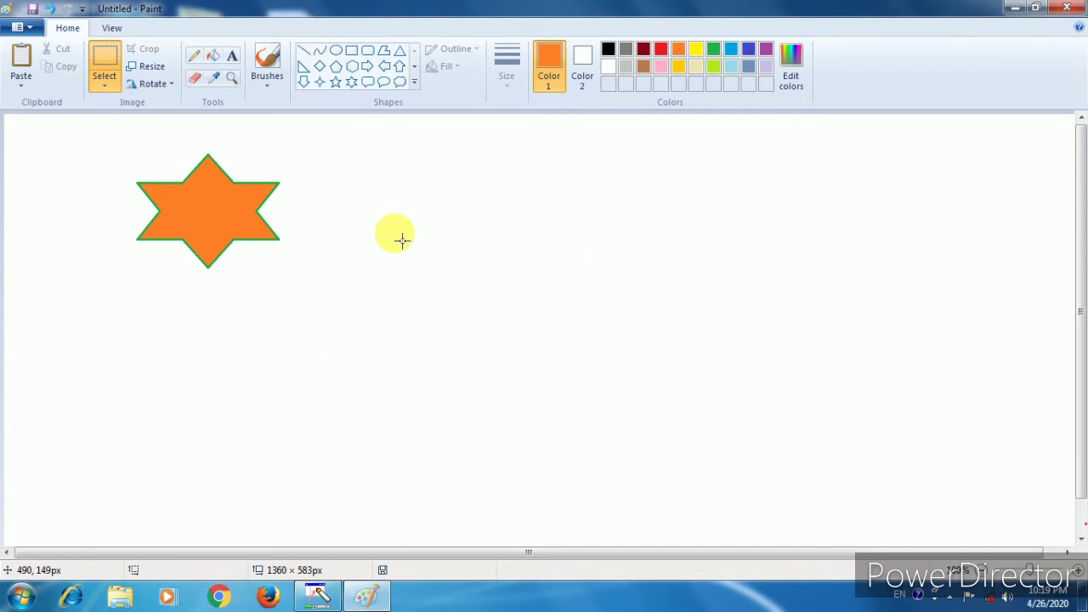
Step: Select the area around the orange star with a rectangular selection and delete it
{"action": "left_click", "coordinate": [106, 65]}
{"action": "left_click_drag", "start_coordinate": [100, 123], "coordinate": [328, 356]}
{"action": "key", "text": "Delete"}
Step: Draw an orange-outlined heart about 268 × 222 px on the empty canvas and fill its inside with red
{"action": "left_click", "coordinate": [414, 82]}
{"action": "left_click", "coordinate": [303, 96]}
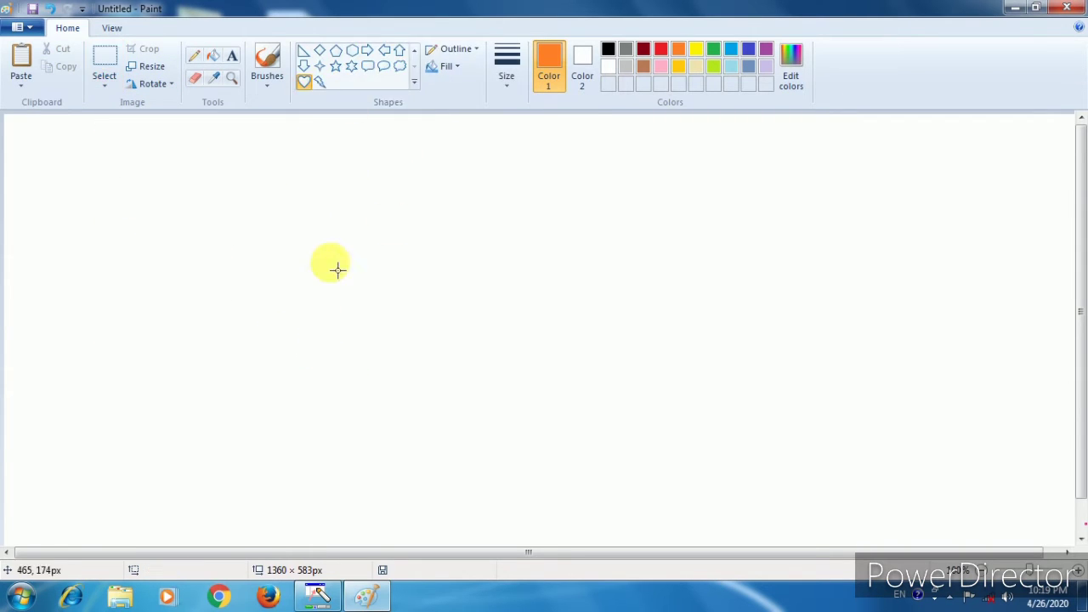
{"action": "left_click_drag", "start_coordinate": [275, 154], "coordinate": [487, 329]}
{"action": "left_click", "coordinate": [212, 57]}
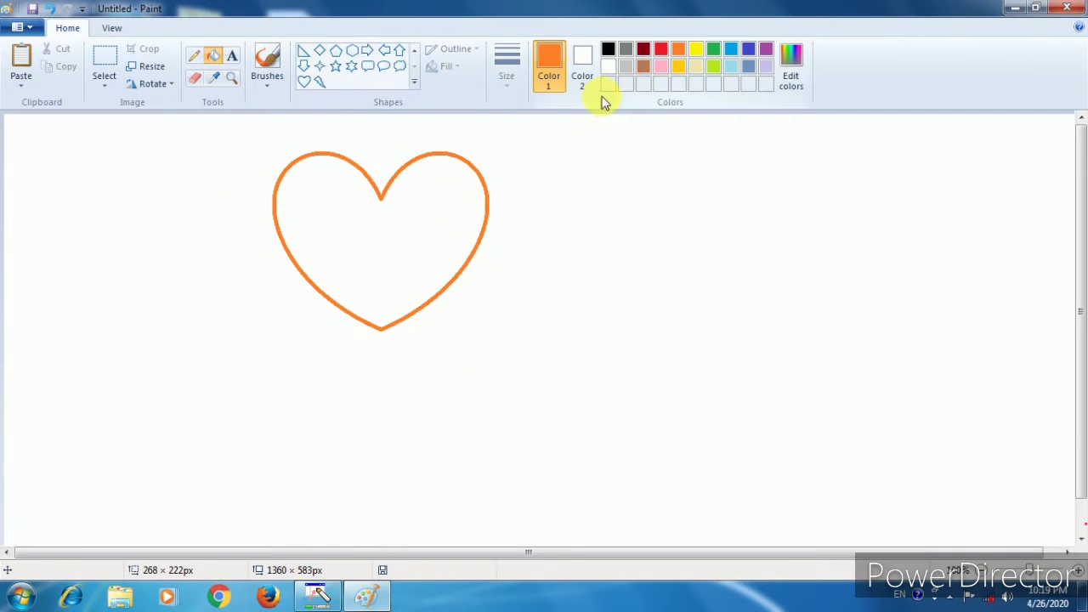
{"action": "left_click", "coordinate": [660, 50]}
{"action": "left_click", "coordinate": [367, 260]}
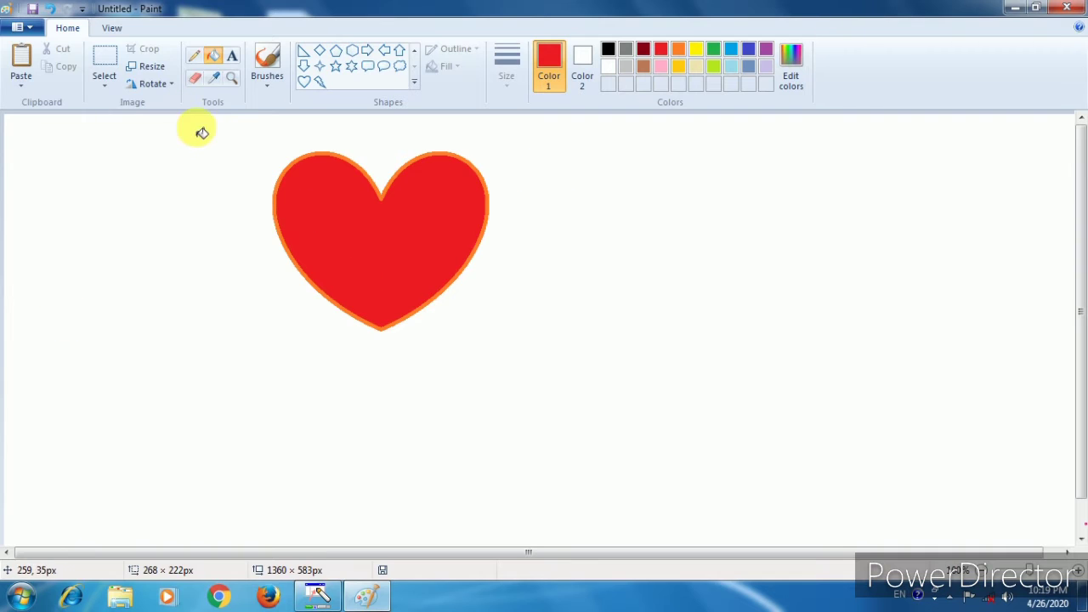
Step: Try rotating a selection of about 360 × 255 px around the heart right by 90° and moving it, and undo both changes
{"action": "left_click", "coordinate": [113, 65]}
{"action": "left_click_drag", "start_coordinate": [247, 140], "coordinate": [527, 345]}
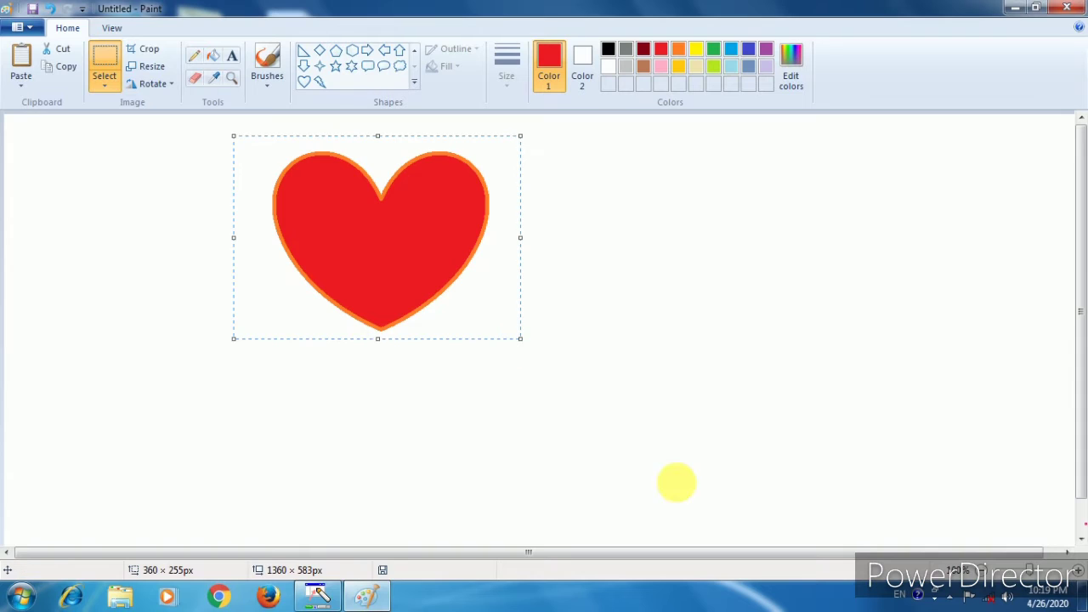
{"action": "left_click", "coordinate": [156, 83]}
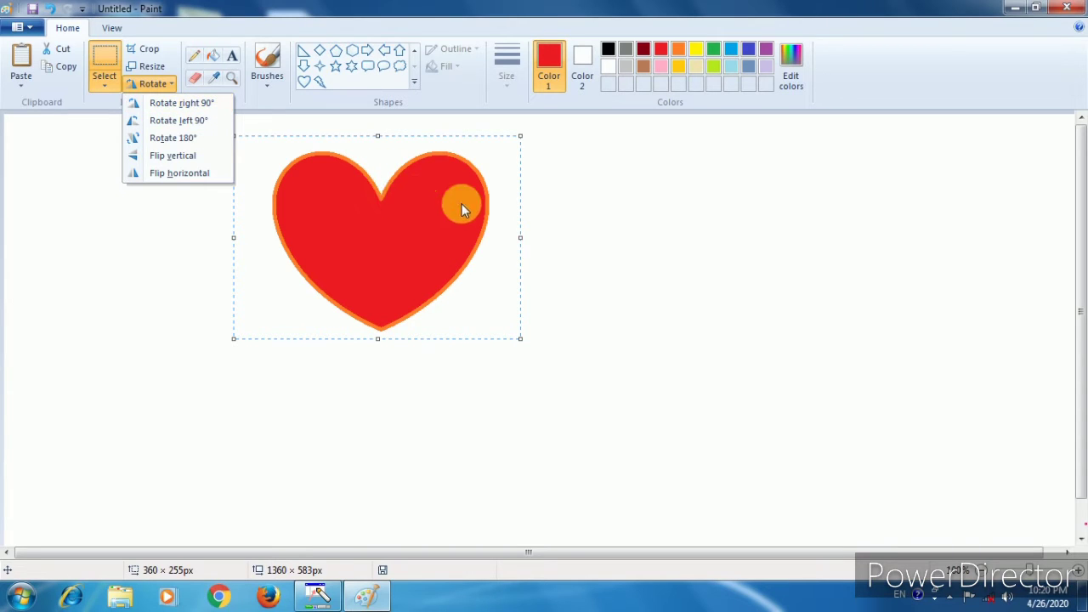
{"action": "left_click", "coordinate": [163, 104]}
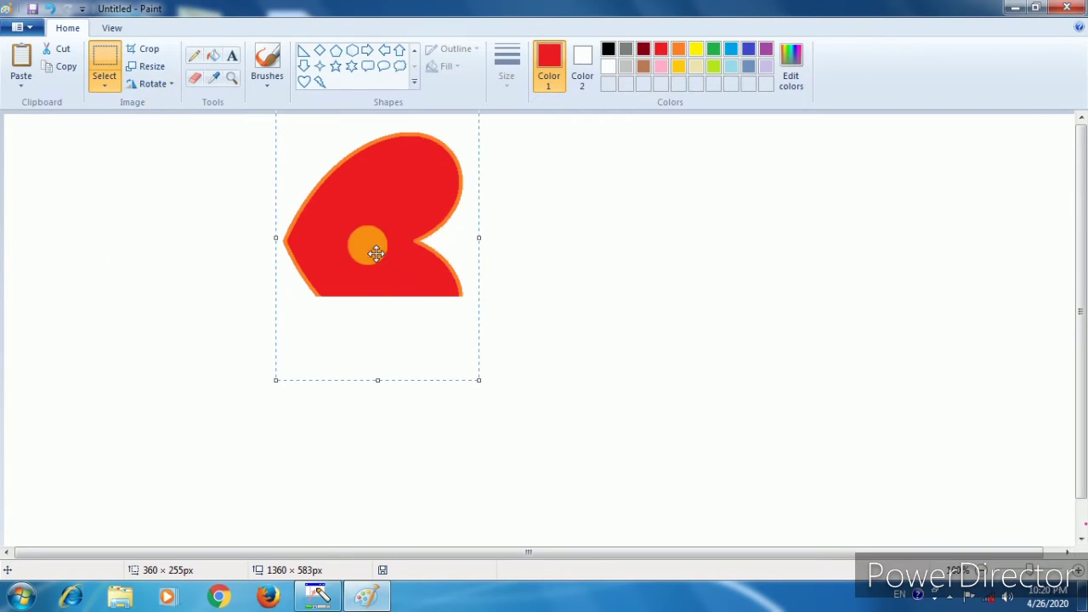
{"action": "left_click_drag", "start_coordinate": [407, 256], "coordinate": [473, 291]}
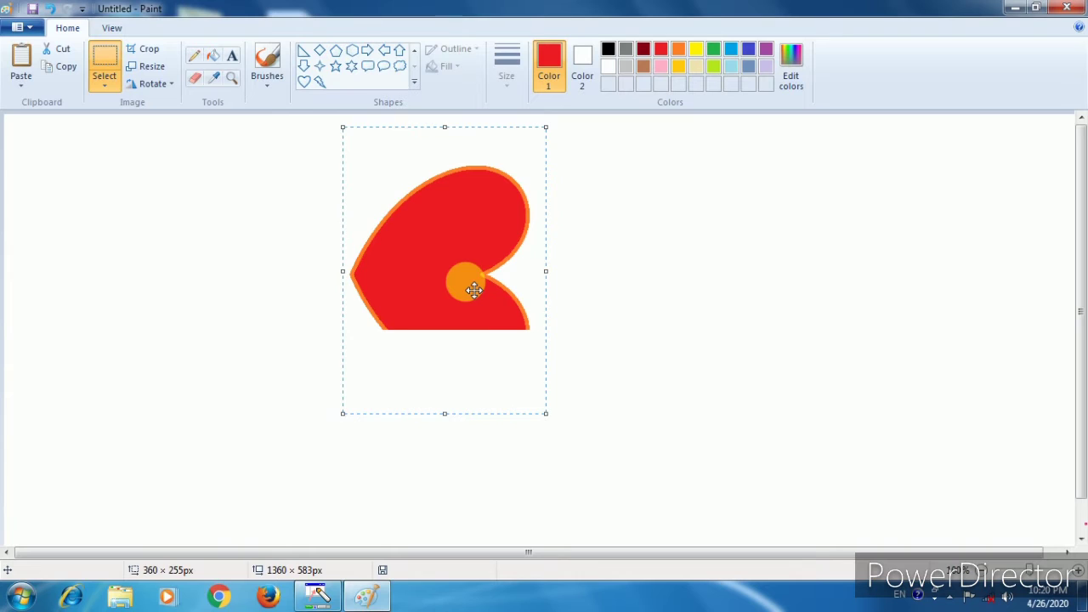
{"action": "key", "text": "ctrl+z"}
{"action": "key", "text": "ctrl+z"}
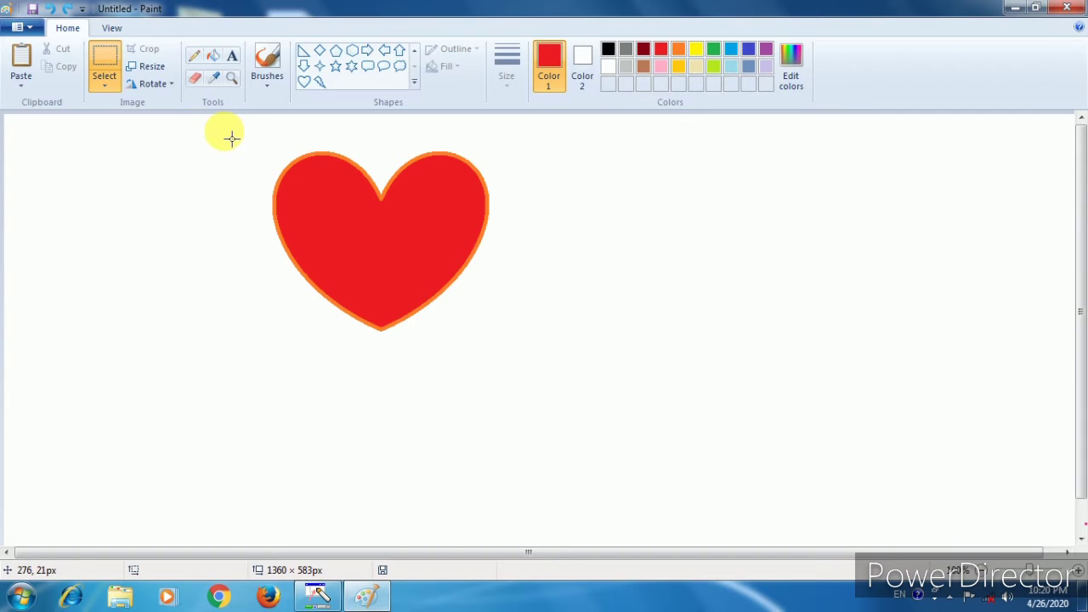
Step: Rotate a wider selection of about 548 × 297 px around the heart right by 90° and delete it
{"action": "left_click_drag", "start_coordinate": [225, 132], "coordinate": [660, 367]}
{"action": "left_click", "coordinate": [170, 84]}
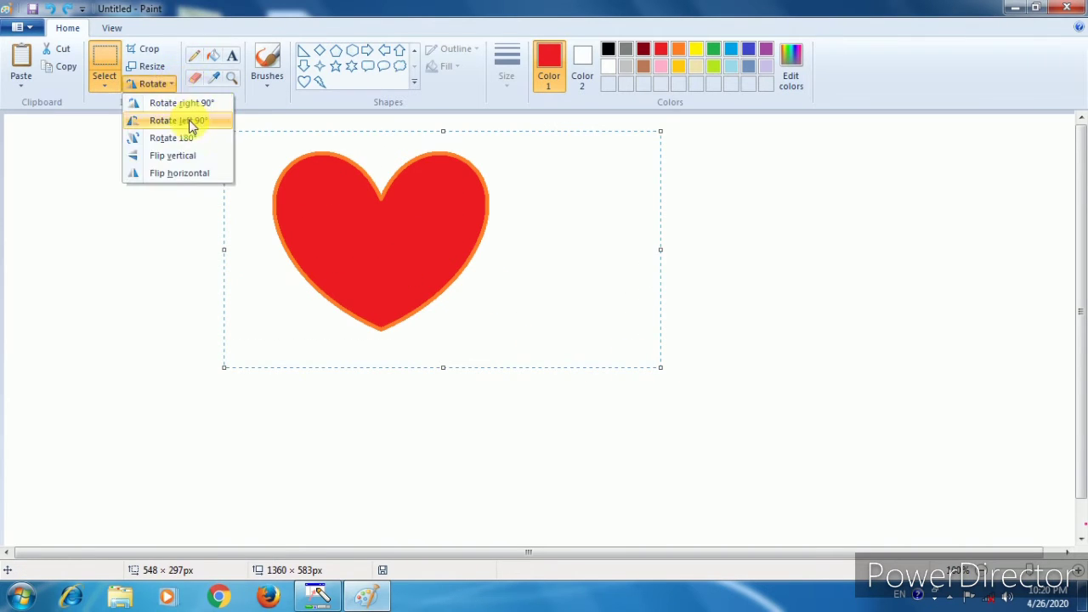
{"action": "left_click", "coordinate": [194, 105]}
{"action": "left_click_drag", "start_coordinate": [432, 162], "coordinate": [451, 249]}
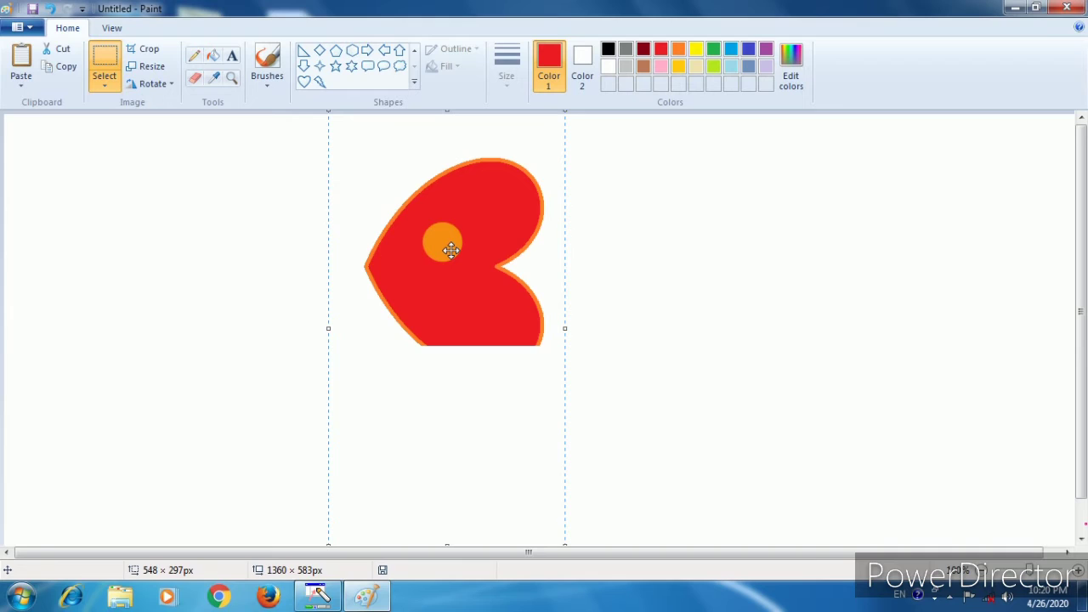
{"action": "key", "text": "Delete"}
Step: Draw a red-outlined heart about 246 × 208 px in the upper middle of the canvas and fill its inside with red
{"action": "key", "text": "alt"}
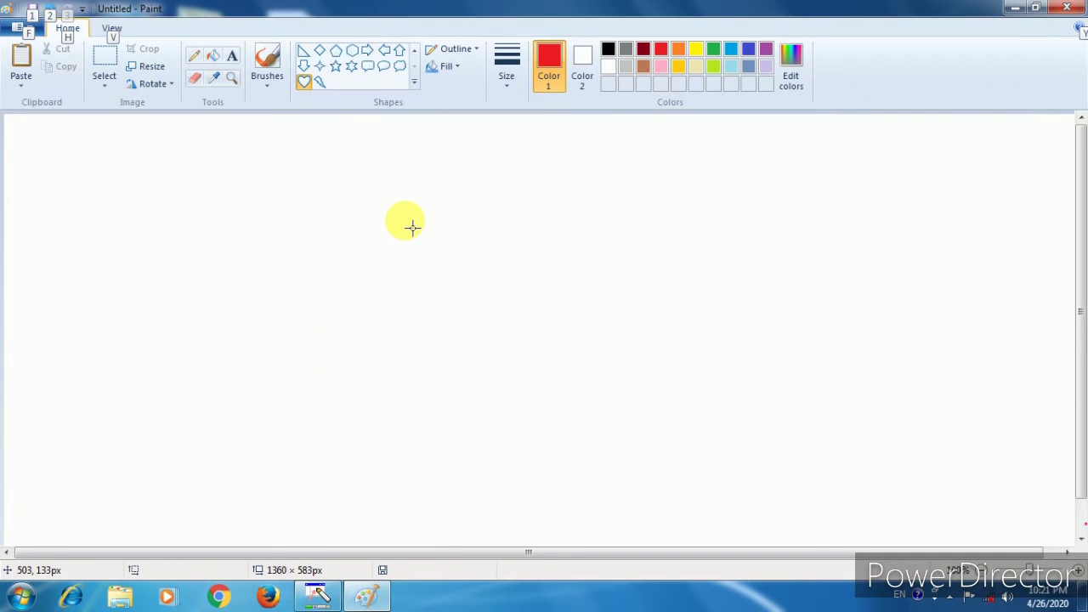
{"action": "key", "text": "alt"}
{"action": "left_click_drag", "start_coordinate": [360, 166], "coordinate": [540, 328]}
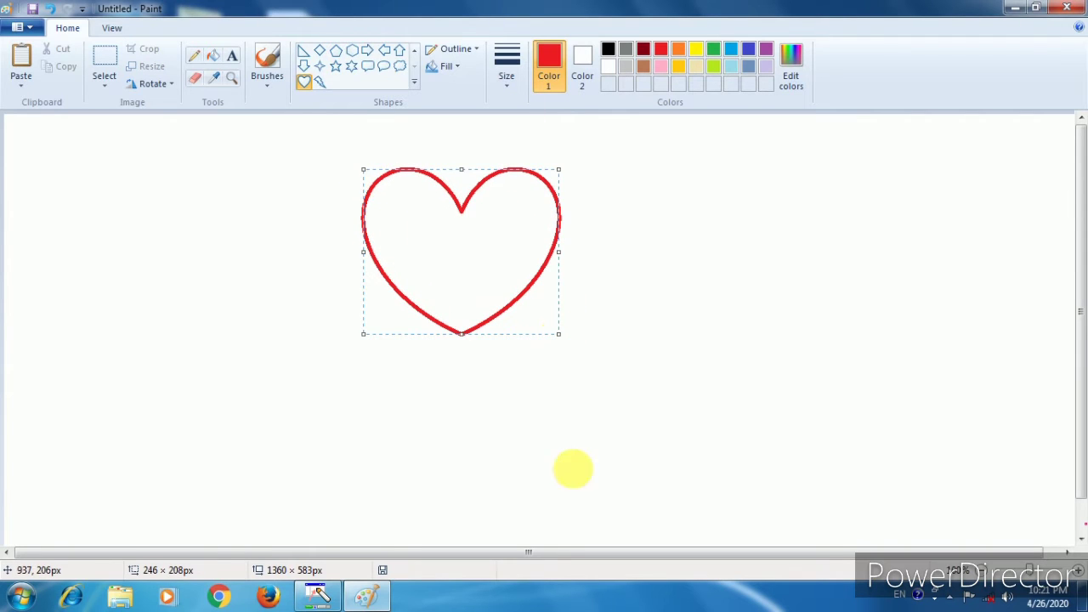
{"action": "left_click", "coordinate": [215, 58]}
{"action": "left_click", "coordinate": [667, 53]}
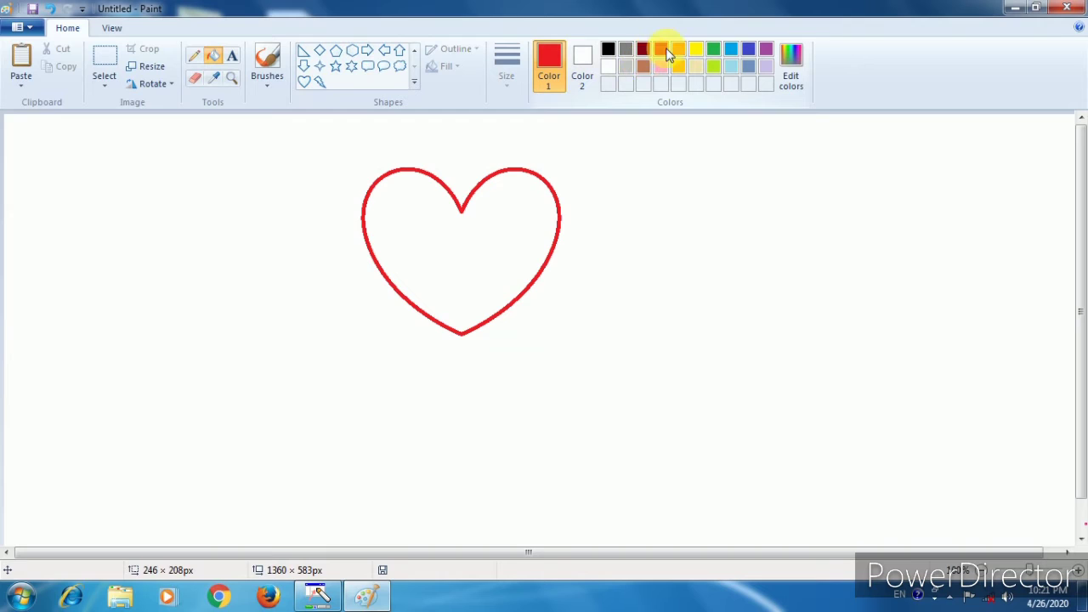
{"action": "left_click", "coordinate": [501, 247]}
Step: Rotate a selection of about 385 × 263 px around the red heart right by 90° and move it slightly down and right
{"action": "left_click", "coordinate": [105, 64]}
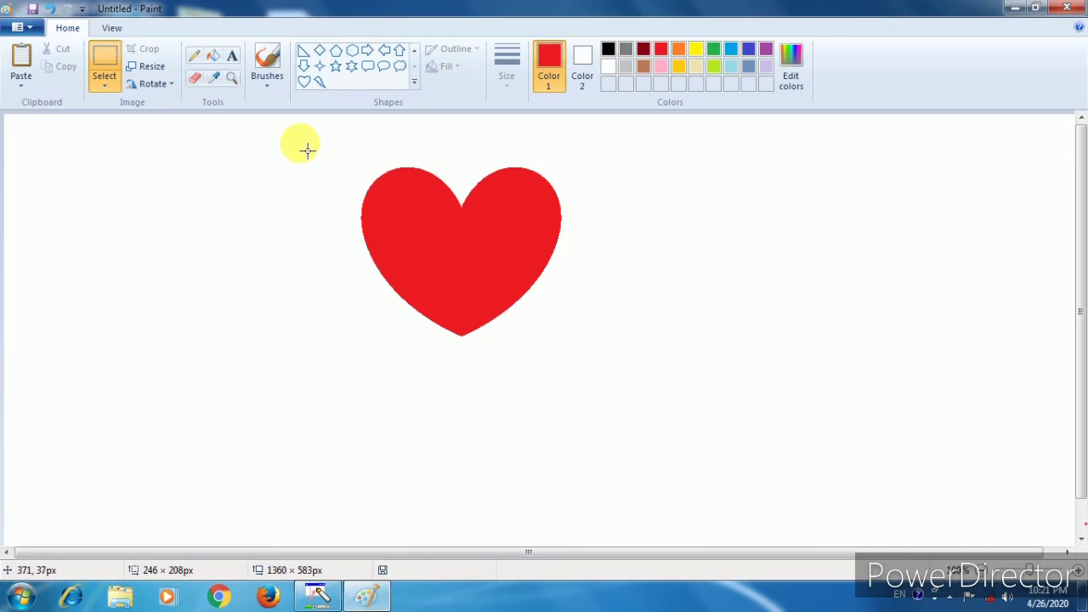
{"action": "left_click_drag", "start_coordinate": [374, 137], "coordinate": [617, 347]}
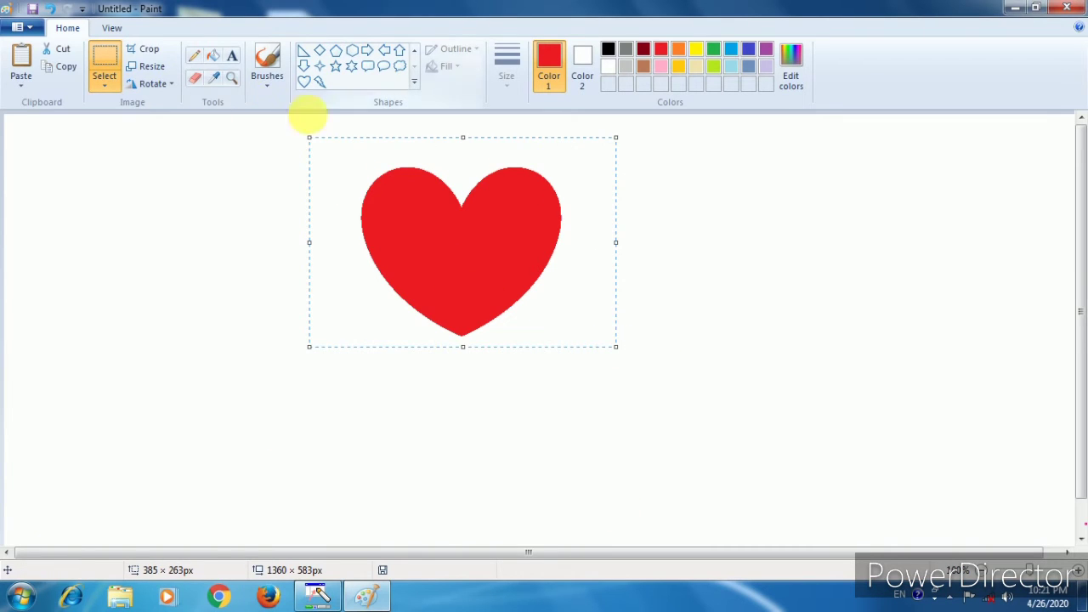
{"action": "left_click", "coordinate": [148, 85]}
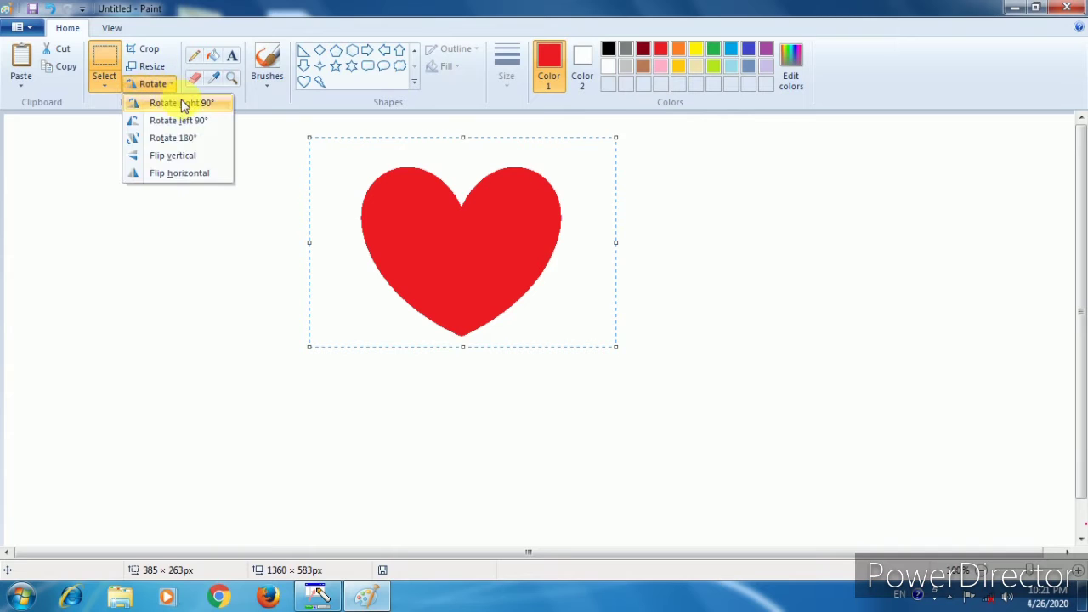
{"action": "left_click", "coordinate": [176, 103]}
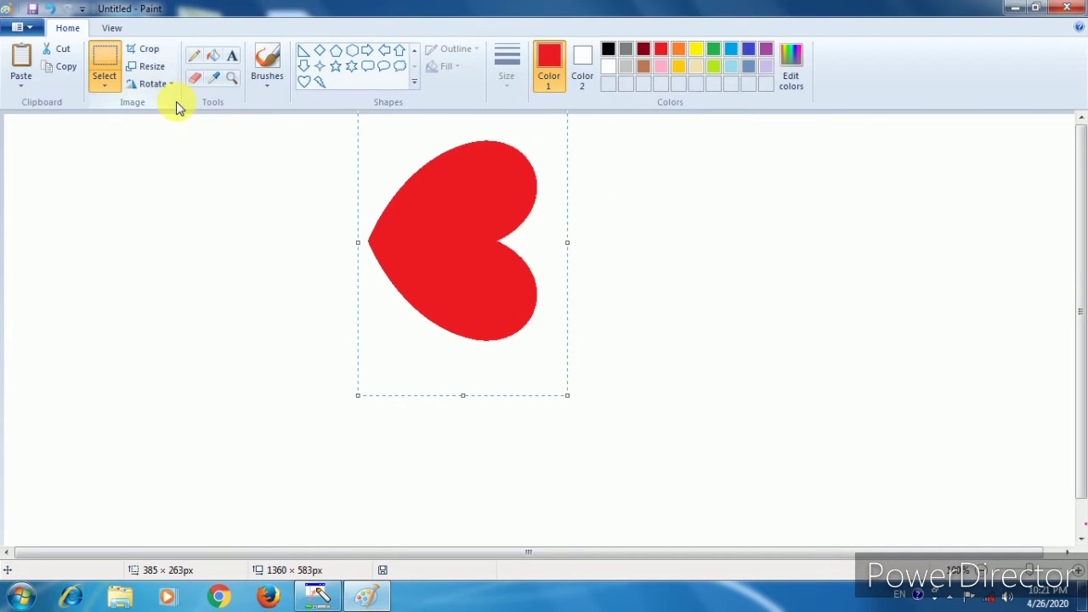
{"action": "left_click_drag", "start_coordinate": [499, 256], "coordinate": [519, 279]}
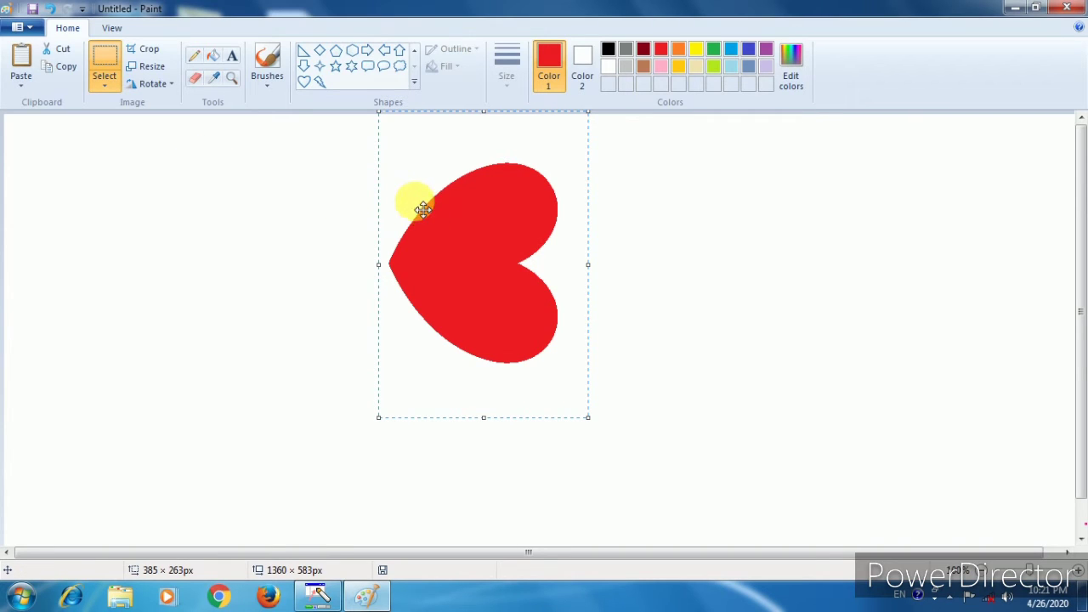
Step: Rotate the selected heart left by 90°
{"action": "left_click", "coordinate": [154, 85]}
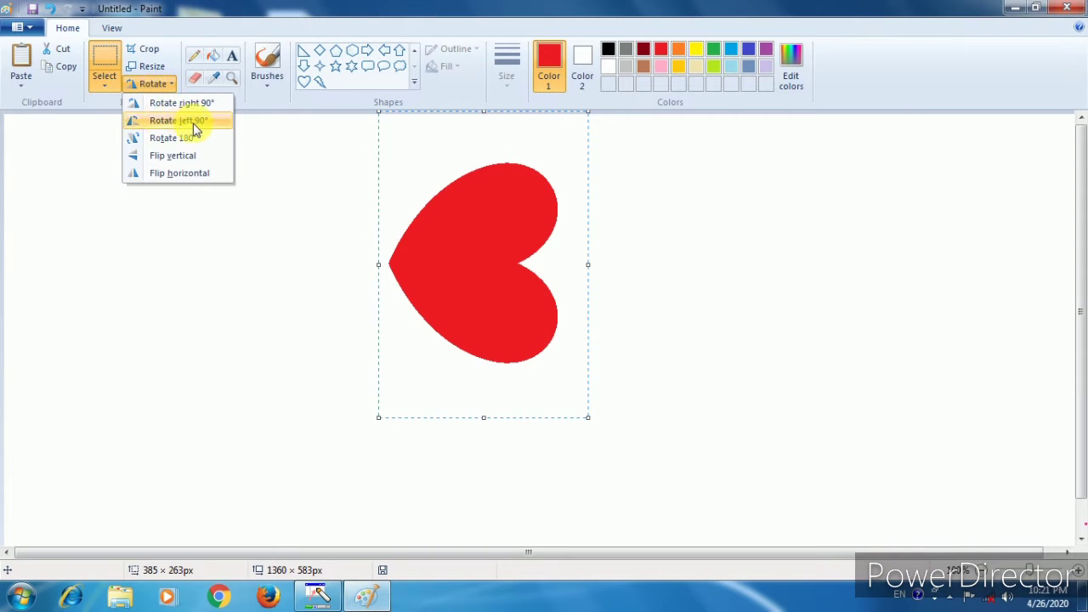
{"action": "left_click", "coordinate": [504, 241]}
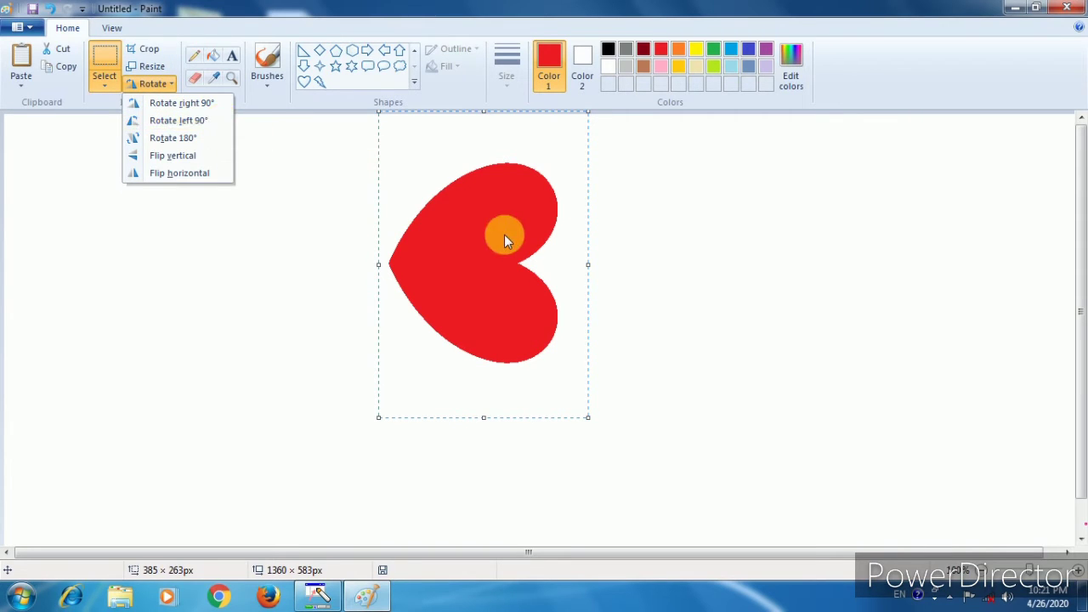
{"action": "left_click", "coordinate": [176, 121]}
{"action": "left_click", "coordinate": [562, 263]}
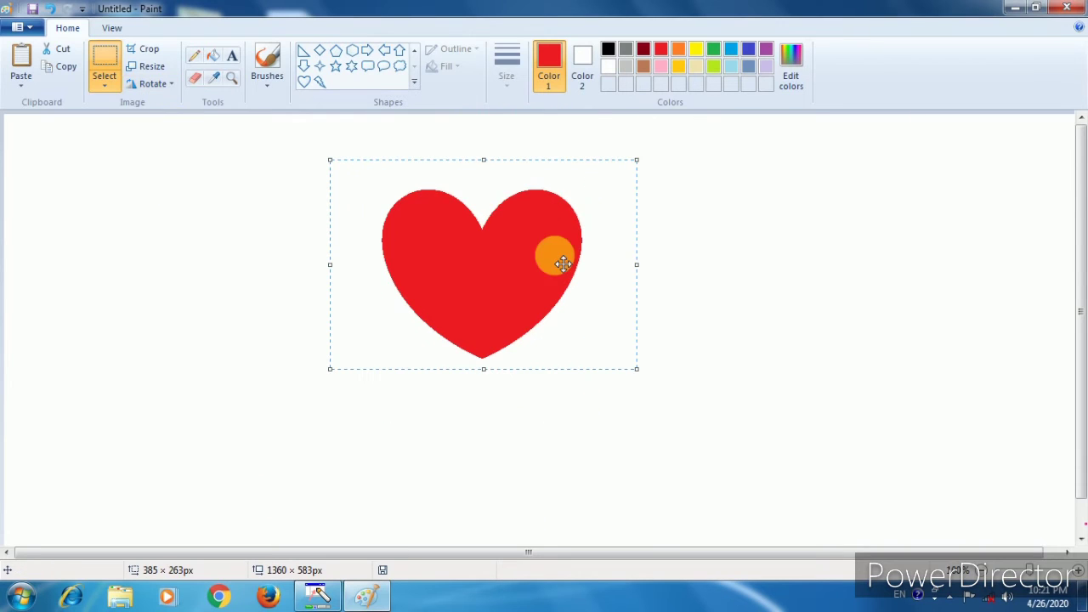
Step: Rotate the selected heart by 180° and move it slightly down
{"action": "left_click", "coordinate": [167, 84]}
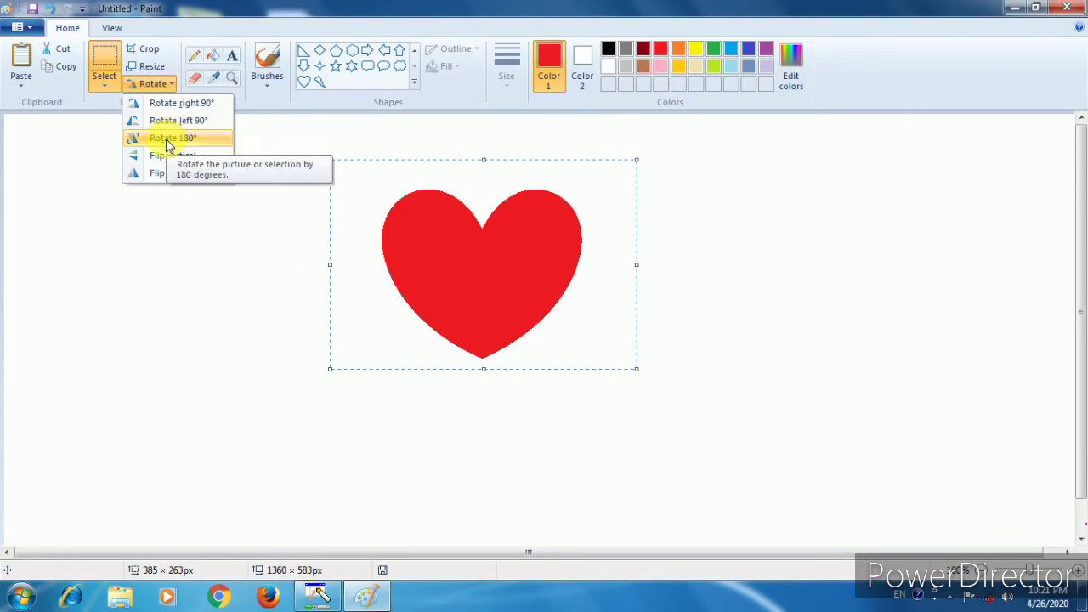
{"action": "left_click", "coordinate": [465, 290]}
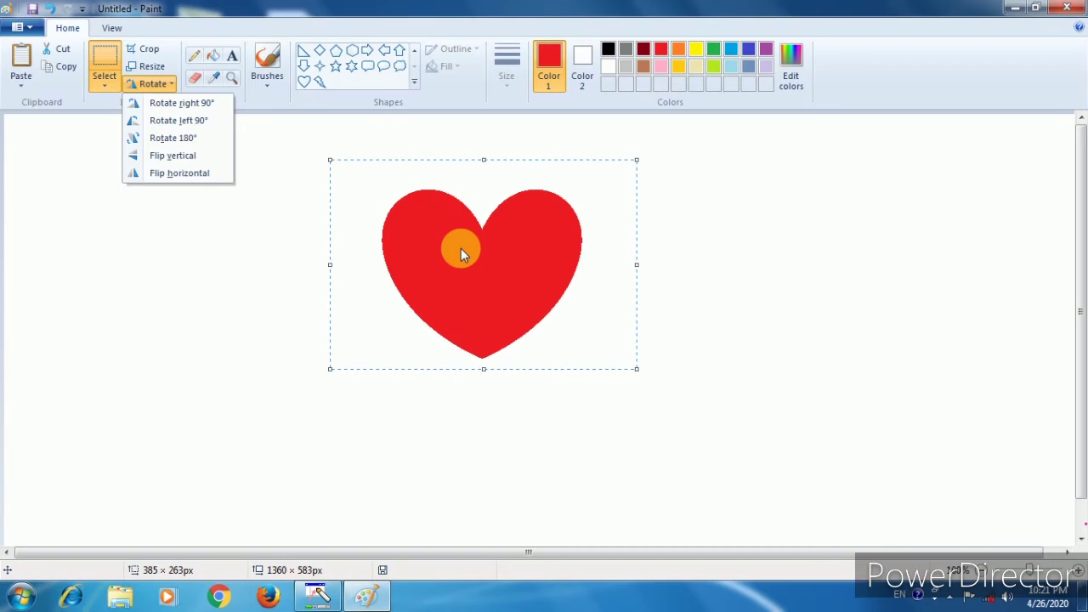
{"action": "left_click", "coordinate": [188, 138]}
{"action": "left_click_drag", "start_coordinate": [524, 250], "coordinate": [521, 283]}
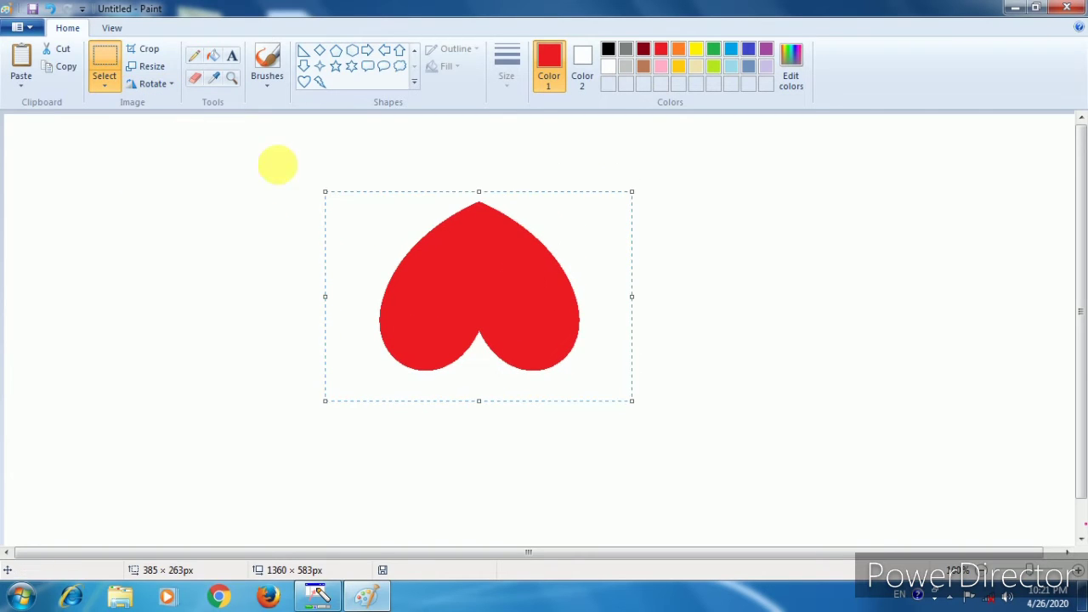
Step: Flip the selected heart vertically
{"action": "left_click", "coordinate": [168, 88]}
{"action": "left_click", "coordinate": [192, 157]}
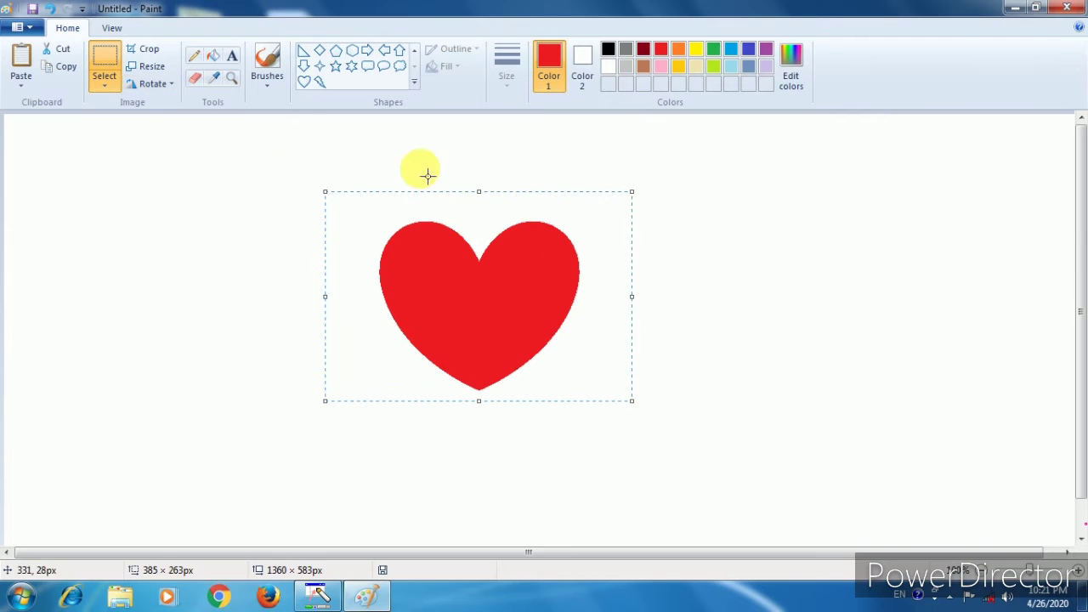
Step: Flip the selected heart horizontally, and clear the heart from the canvas
{"action": "left_click", "coordinate": [155, 85]}
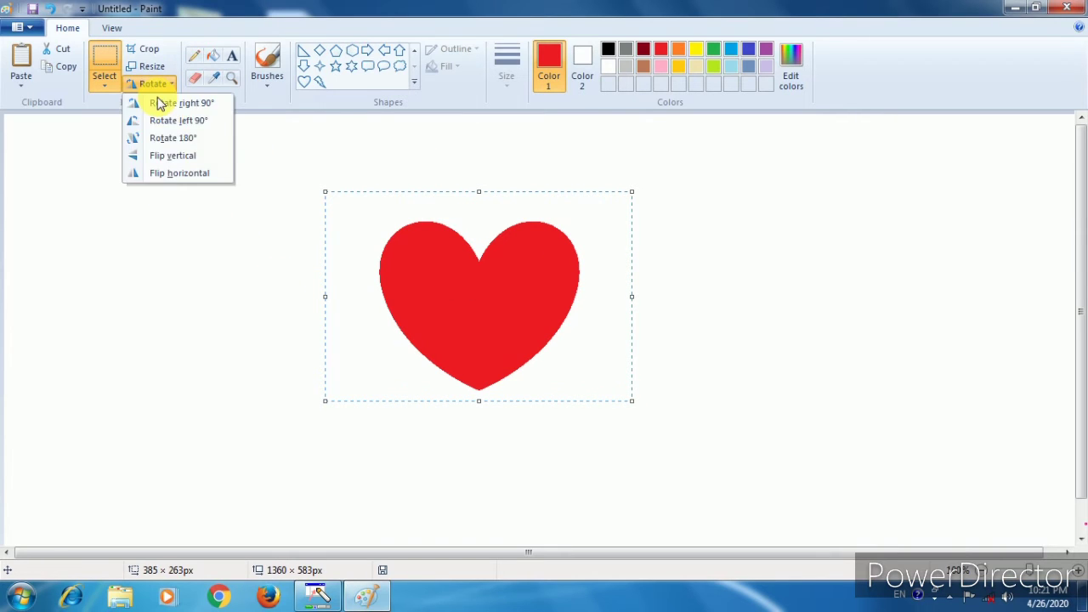
{"action": "left_click", "coordinate": [170, 173]}
{"action": "key", "text": "ctrl+z"}
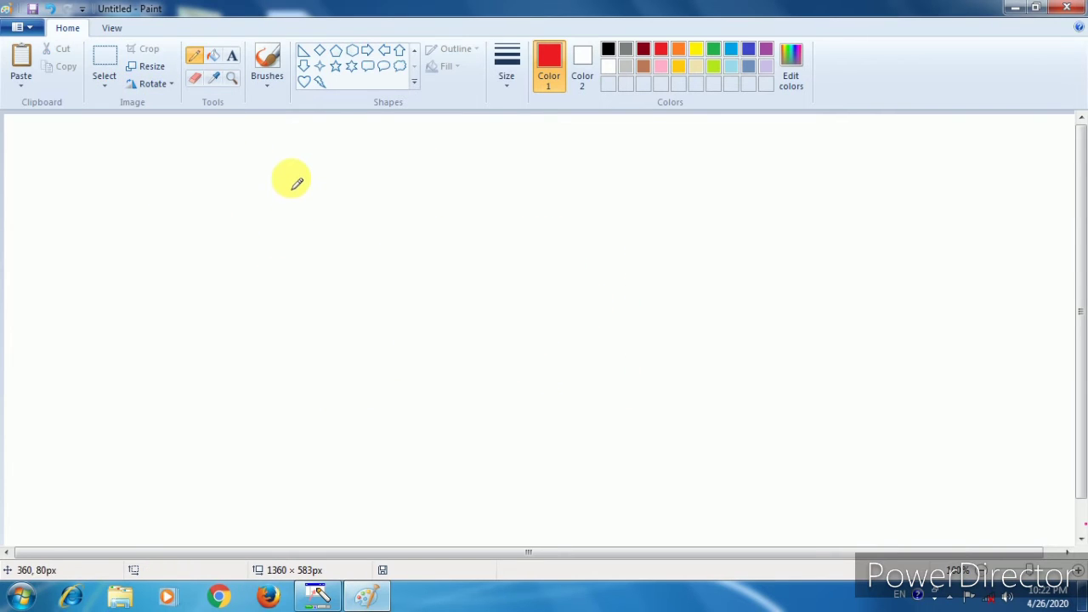
Step: Draw a red freehand face with the Pencil: a U-shaped outline closed by an upper edge, with two small eyes inside
{"action": "mouse_move", "coordinate": [290, 178]}
{"action": "left_mouse_down"}
{"action": "mouse_move", "coordinate": [304, 257]}
{"action": "mouse_move", "coordinate": [390, 275]}
{"action": "mouse_move", "coordinate": [410, 235]}
{"action": "mouse_move", "coordinate": [409, 171]}
{"action": "left_mouse_up"}
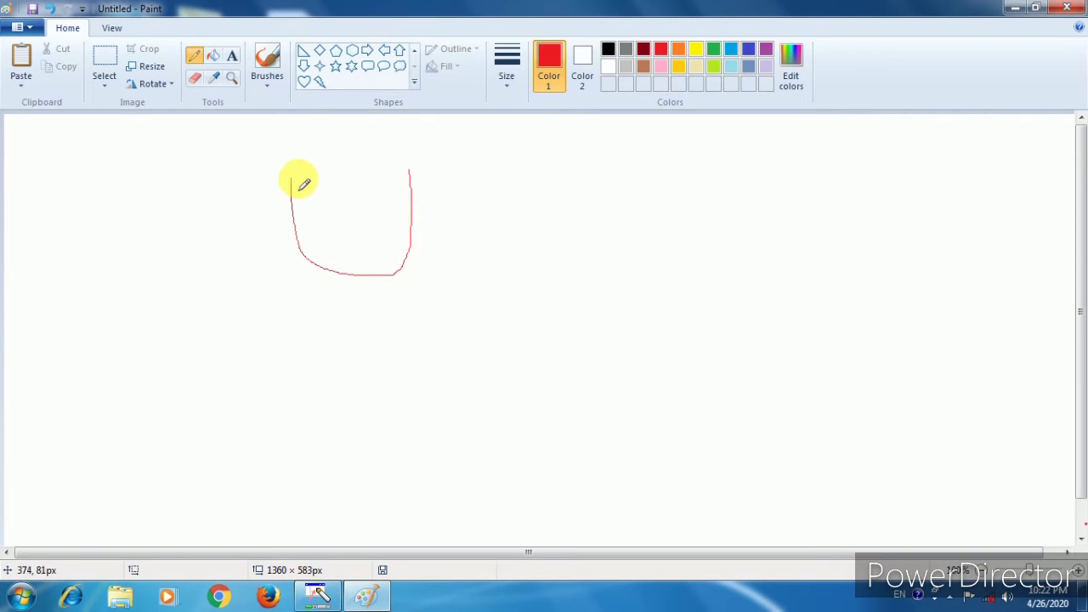
{"action": "left_click_drag", "start_coordinate": [291, 179], "coordinate": [407, 176]}
{"action": "mouse_move", "coordinate": [320, 200]}
{"action": "left_mouse_down"}
{"action": "mouse_move", "coordinate": [331, 227]}
{"action": "mouse_move", "coordinate": [332, 209]}
{"action": "mouse_move", "coordinate": [318, 207]}
{"action": "mouse_move", "coordinate": [372, 202]}
{"action": "left_mouse_up"}
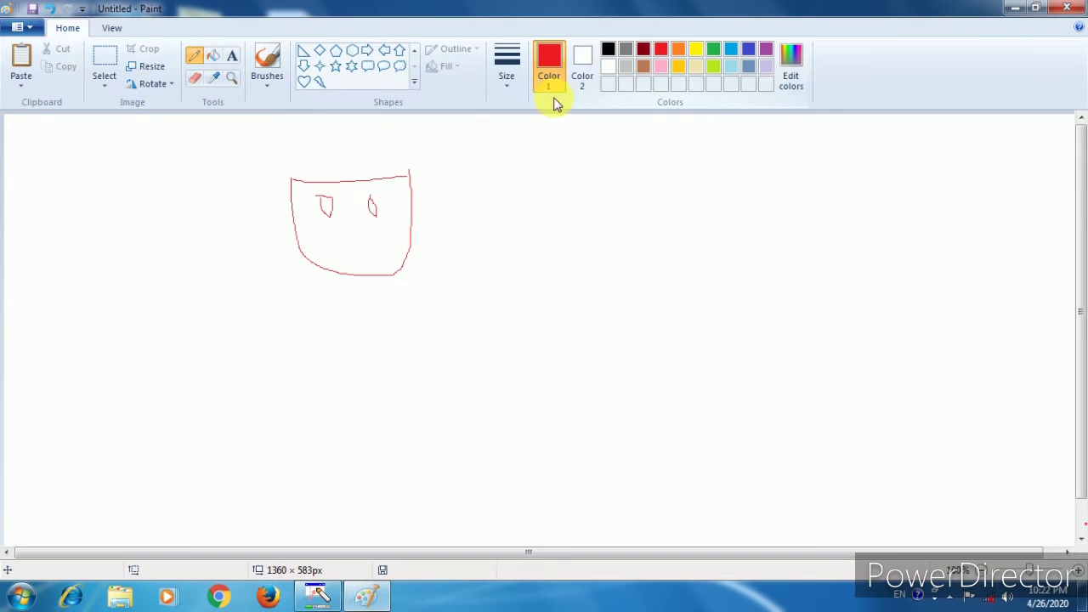
Step: Draw two upright black pencil lines beside the face and a long one beneath them, plus an upright indigo line
{"action": "left_click", "coordinate": [609, 53]}
{"action": "left_click_drag", "start_coordinate": [544, 176], "coordinate": [544, 275]}
{"action": "left_click_drag", "start_coordinate": [600, 184], "coordinate": [617, 287]}
{"action": "left_click_drag", "start_coordinate": [448, 294], "coordinate": [723, 323]}
{"action": "left_click", "coordinate": [746, 51]}
{"action": "left_click_drag", "start_coordinate": [699, 170], "coordinate": [685, 305]}
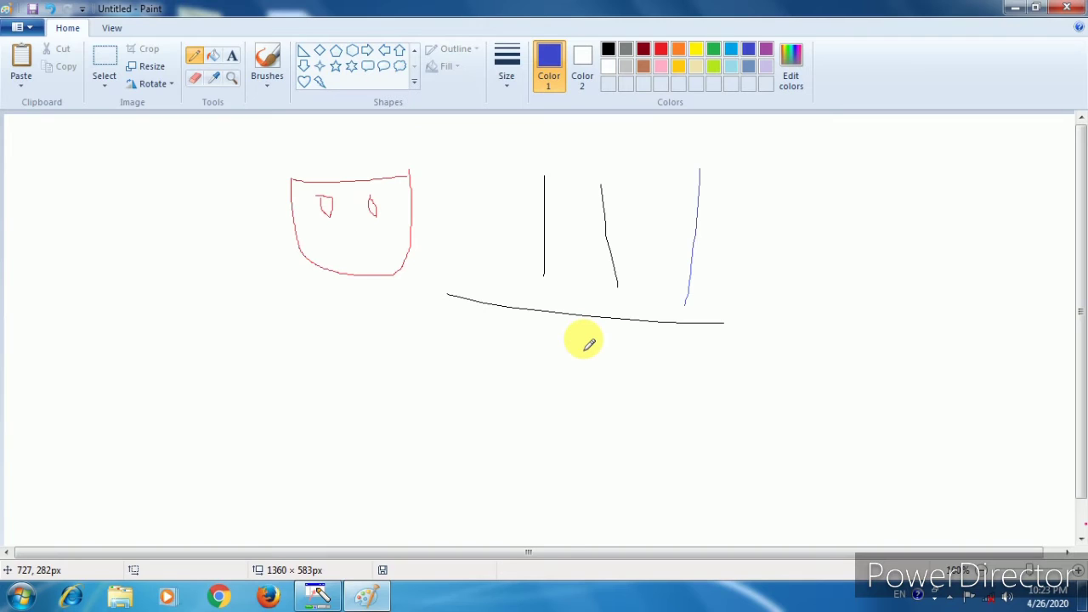
Step: Set the pencil to its thickest size and draw four indigo strokes: one horizontal, two diagonal and one vertical
{"action": "left_click", "coordinate": [508, 84]}
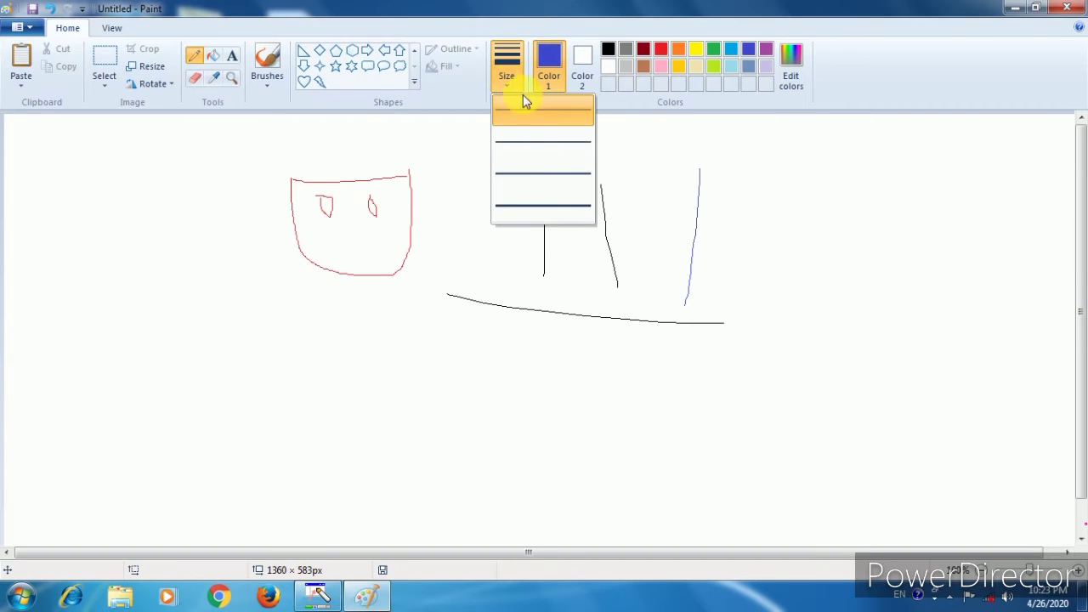
{"action": "left_click", "coordinate": [522, 210]}
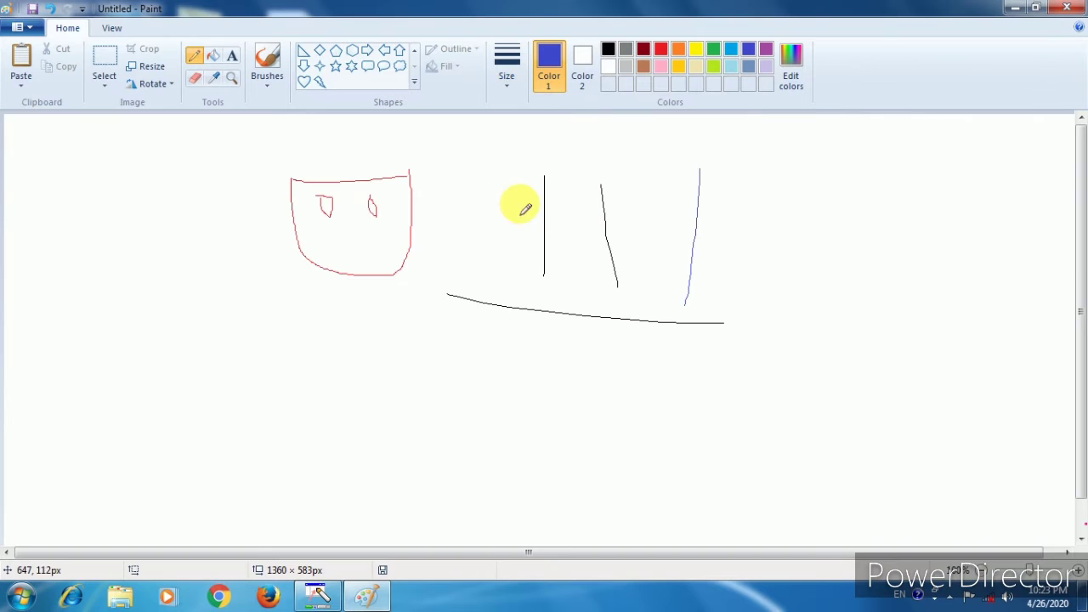
{"action": "left_click_drag", "start_coordinate": [214, 346], "coordinate": [418, 347]}
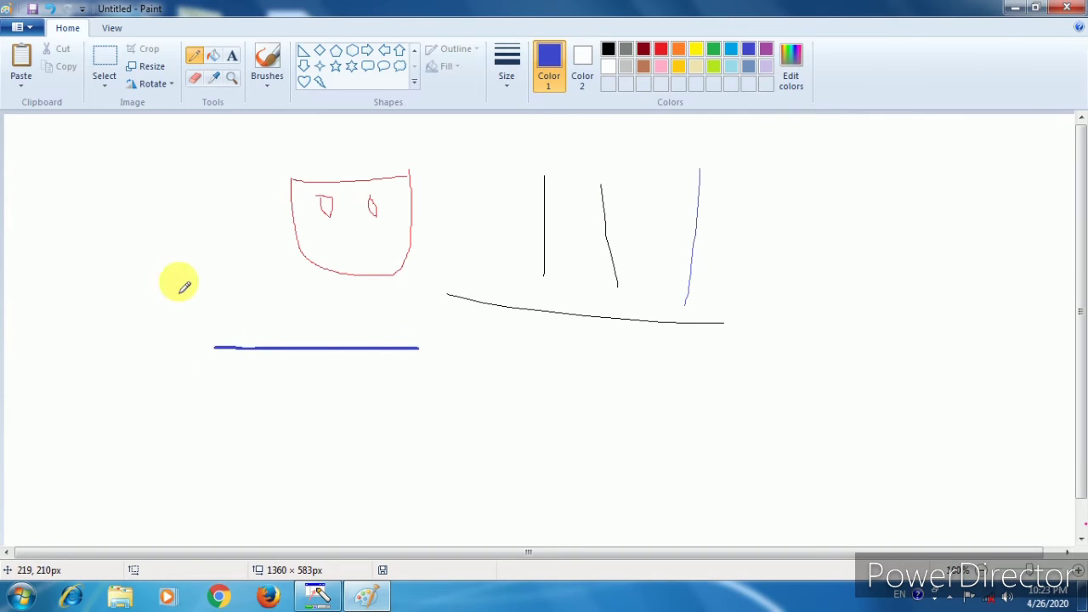
{"action": "left_click_drag", "start_coordinate": [220, 297], "coordinate": [384, 380]}
{"action": "left_click_drag", "start_coordinate": [323, 269], "coordinate": [451, 356]}
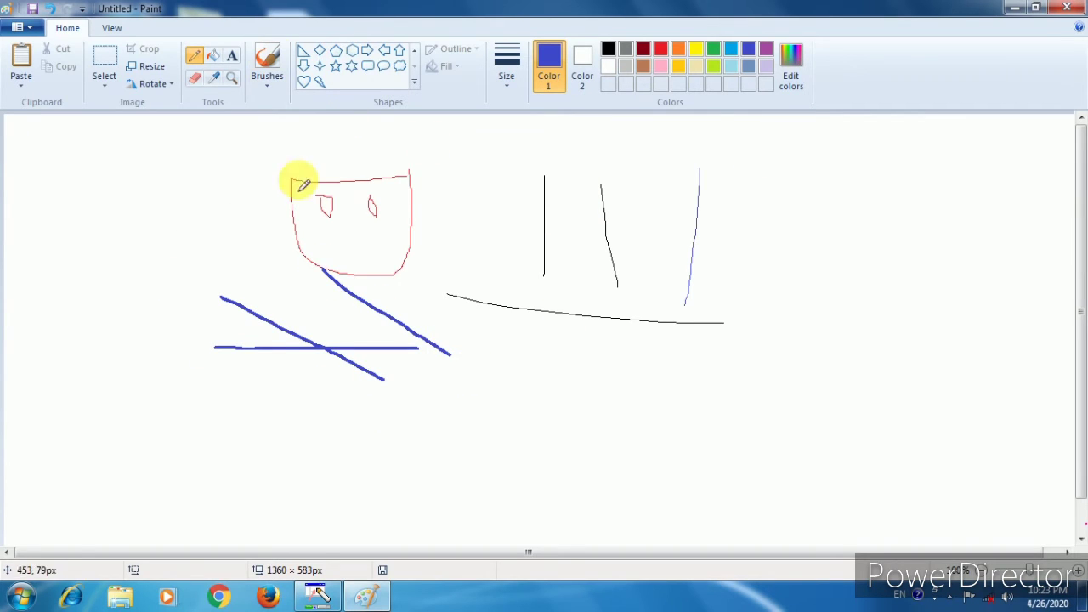
{"action": "left_click_drag", "start_coordinate": [485, 174], "coordinate": [483, 248]}
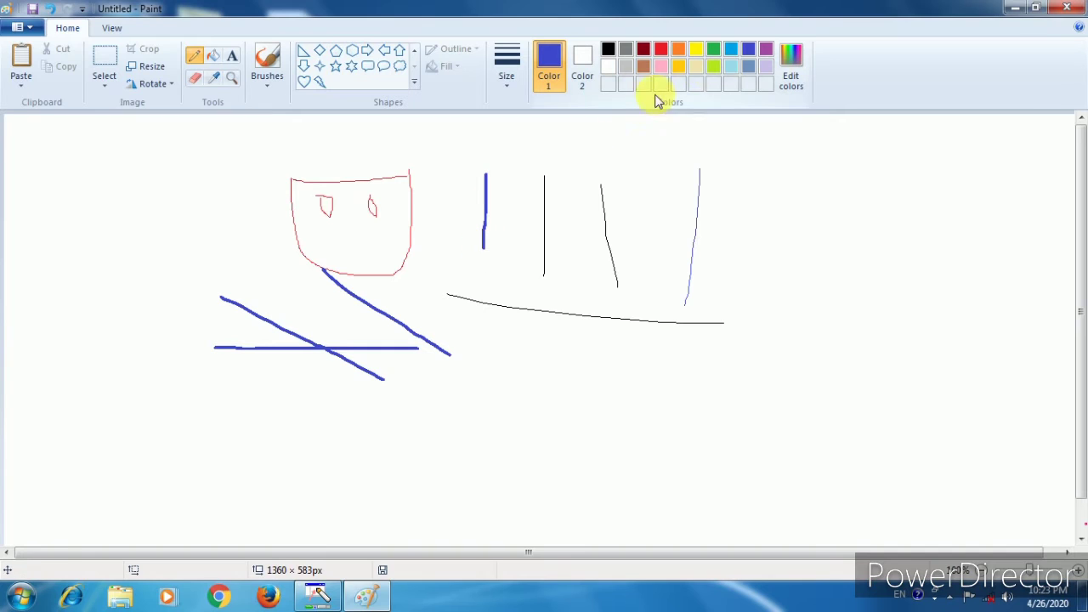
Step: Draw two thick orange diagonal strokes and two thick indigo strokes crossing each other among the thin lines
{"action": "left_click", "coordinate": [678, 52]}
{"action": "mouse_move", "coordinate": [684, 172]}
{"action": "left_mouse_down"}
{"action": "mouse_move", "coordinate": [638, 247]}
{"action": "mouse_move", "coordinate": [572, 321]}
{"action": "left_mouse_up"}
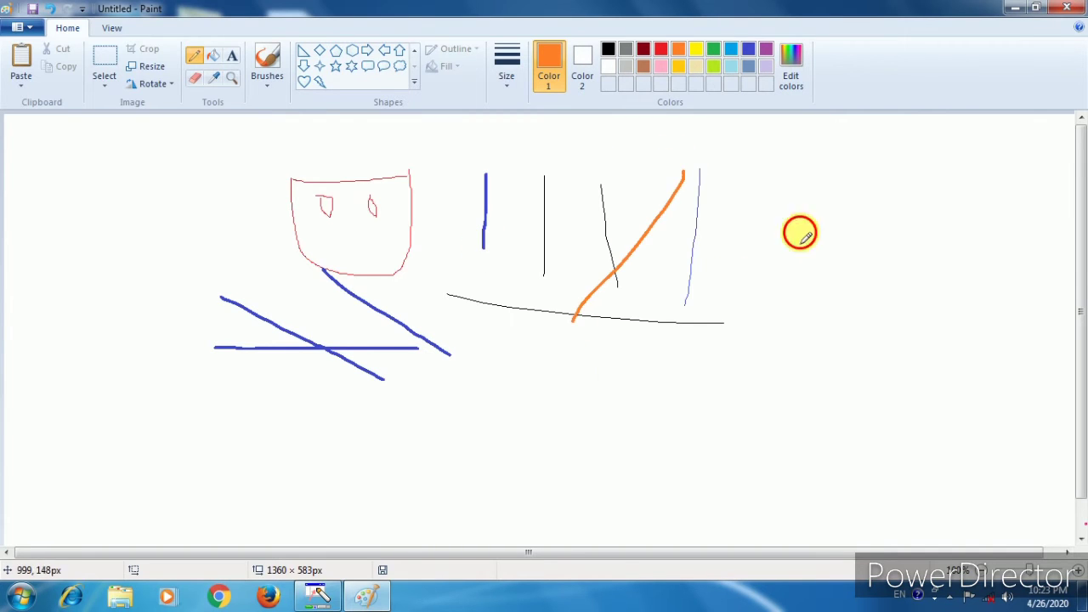
{"action": "left_click_drag", "start_coordinate": [798, 231], "coordinate": [613, 378]}
{"action": "left_click", "coordinate": [748, 48]}
{"action": "left_click_drag", "start_coordinate": [699, 161], "coordinate": [522, 391]}
{"action": "left_click_drag", "start_coordinate": [504, 293], "coordinate": [615, 388]}
Step: Draw a thick purple curve beside the orange strokes and a large purple loop around the crossed indigo lines
{"action": "left_click", "coordinate": [766, 48]}
{"action": "mouse_move", "coordinate": [832, 168]}
{"action": "left_mouse_down"}
{"action": "mouse_move", "coordinate": [835, 189]}
{"action": "mouse_move", "coordinate": [728, 382]}
{"action": "left_mouse_up"}
{"action": "mouse_move", "coordinate": [251, 201]}
{"action": "left_mouse_down"}
{"action": "mouse_move", "coordinate": [221, 217]}
{"action": "mouse_move", "coordinate": [164, 316]}
{"action": "mouse_move", "coordinate": [210, 384]}
{"action": "mouse_move", "coordinate": [279, 221]}
{"action": "mouse_move", "coordinate": [142, 227]}
{"action": "left_mouse_up"}
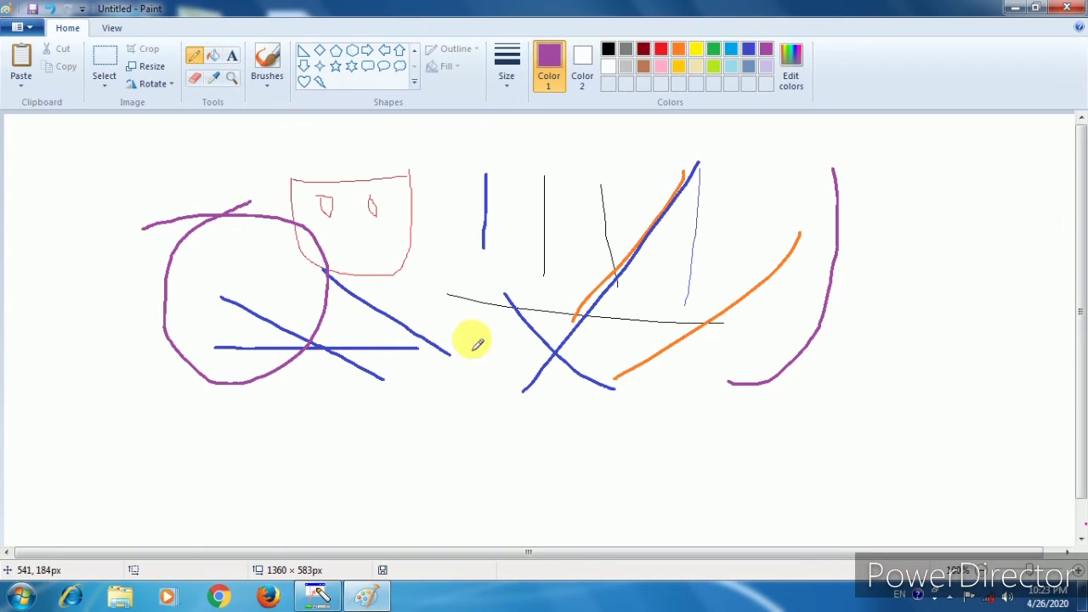
Step: Clear the whole canvas, and draw a large purple outlined four-point star on it
{"action": "key", "text": "ctrl+a"}
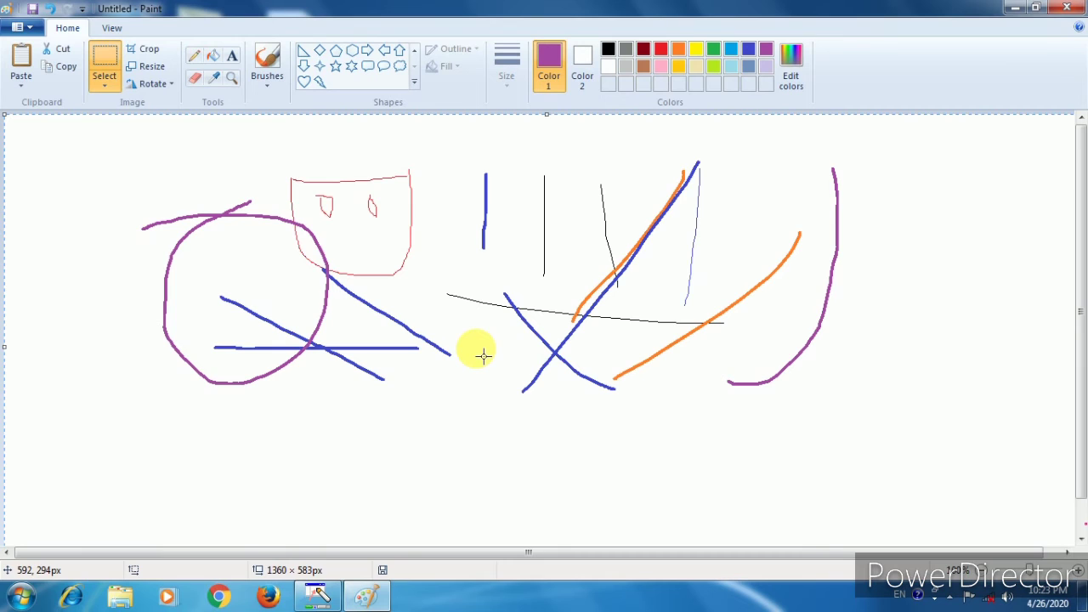
{"action": "key", "text": "Delete"}
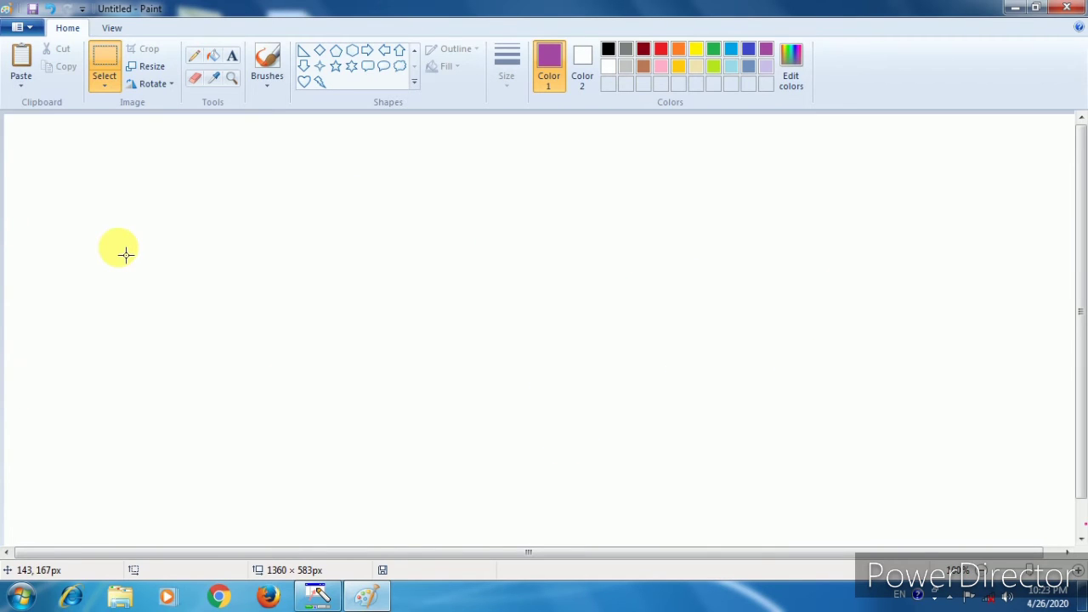
{"action": "left_click", "coordinate": [320, 67]}
{"action": "left_click_drag", "start_coordinate": [170, 161], "coordinate": [343, 313]}
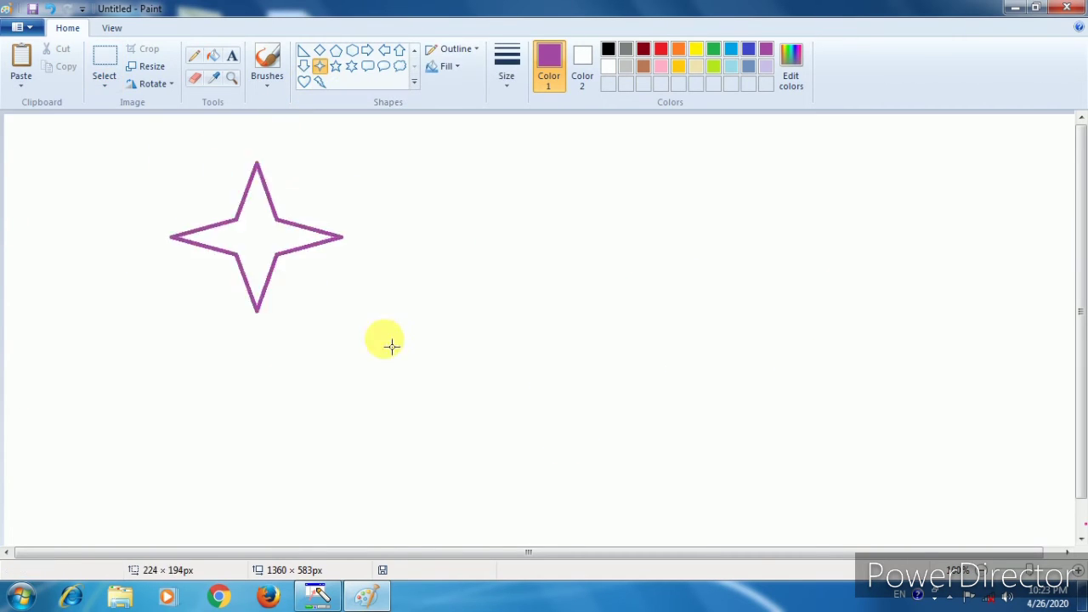
{"action": "left_click_drag", "start_coordinate": [391, 345], "coordinate": [474, 410]}
{"action": "left_click", "coordinate": [621, 390]}
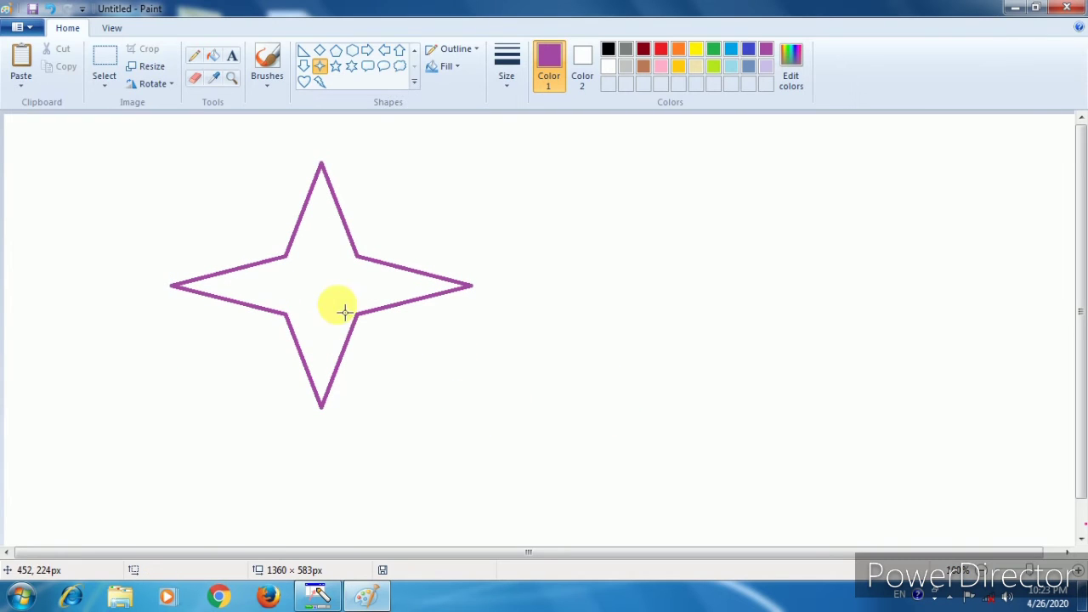
Step: Fill the interior of the four-point star with red
{"action": "left_click", "coordinate": [215, 60]}
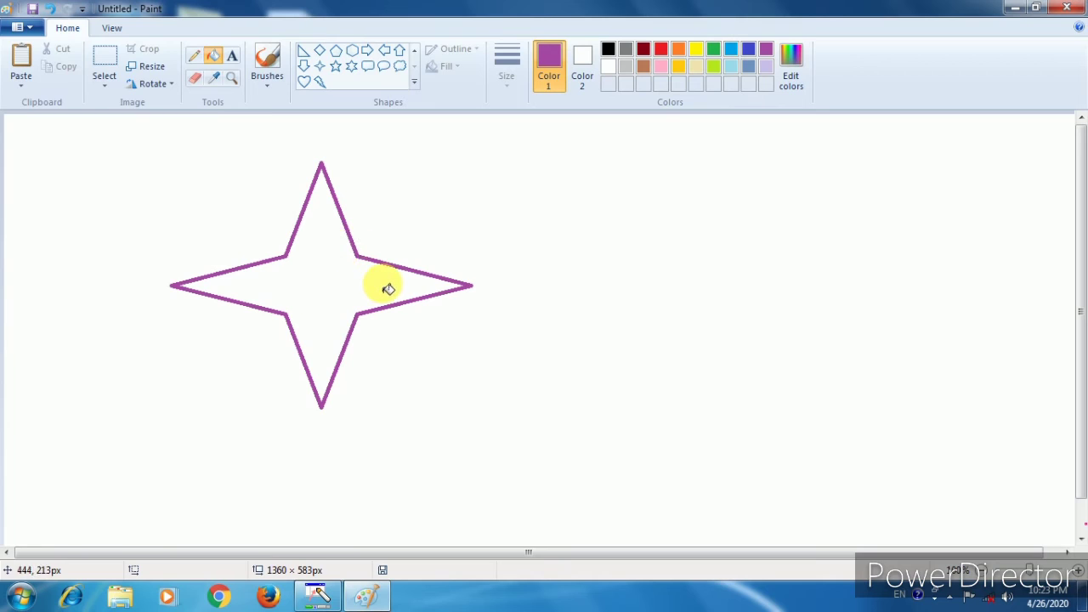
{"action": "left_click", "coordinate": [663, 50]}
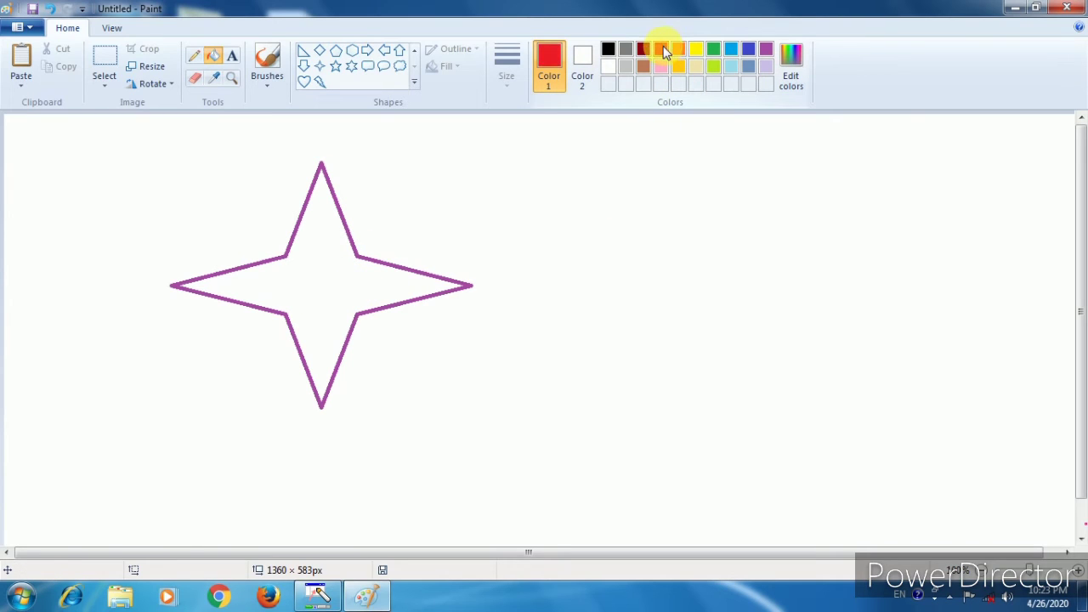
{"action": "left_click", "coordinate": [337, 280]}
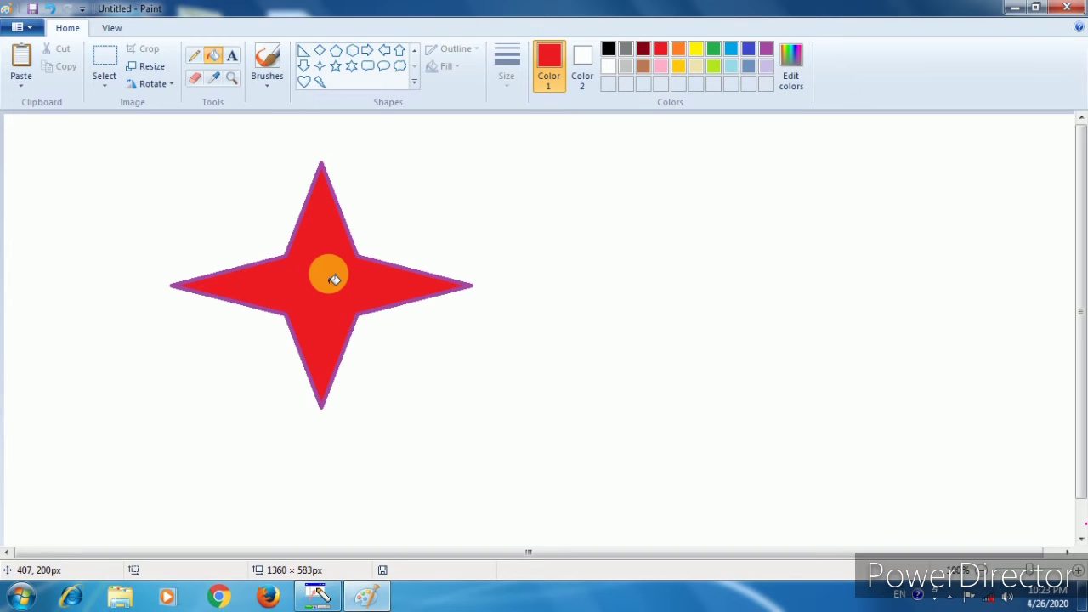
Step: Fill the background around the star with red, and refill it with white
{"action": "left_click", "coordinate": [584, 214]}
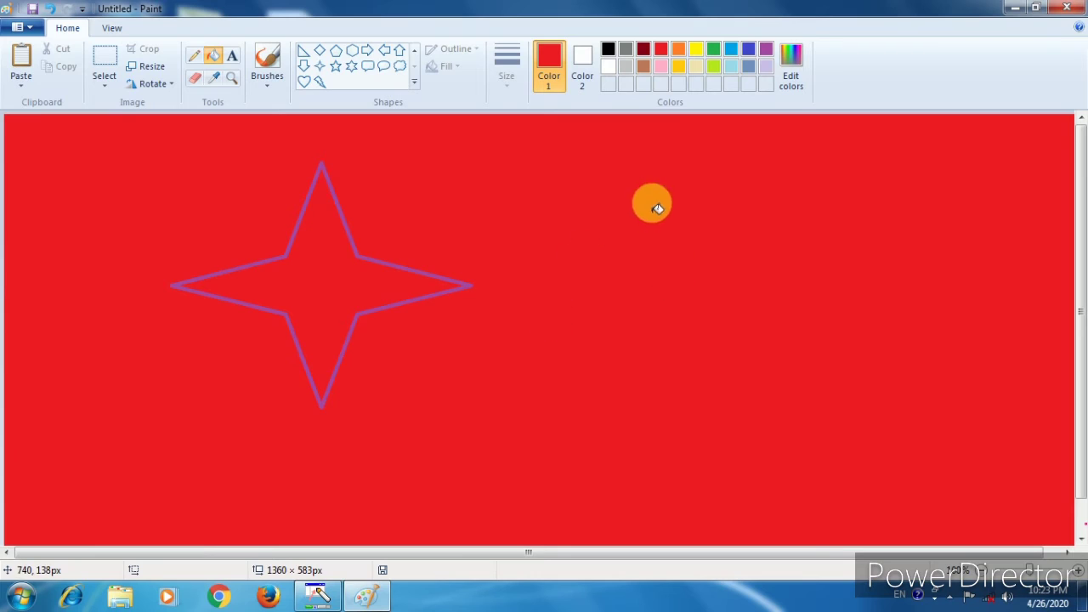
{"action": "left_click", "coordinate": [608, 67]}
{"action": "left_click", "coordinate": [595, 219]}
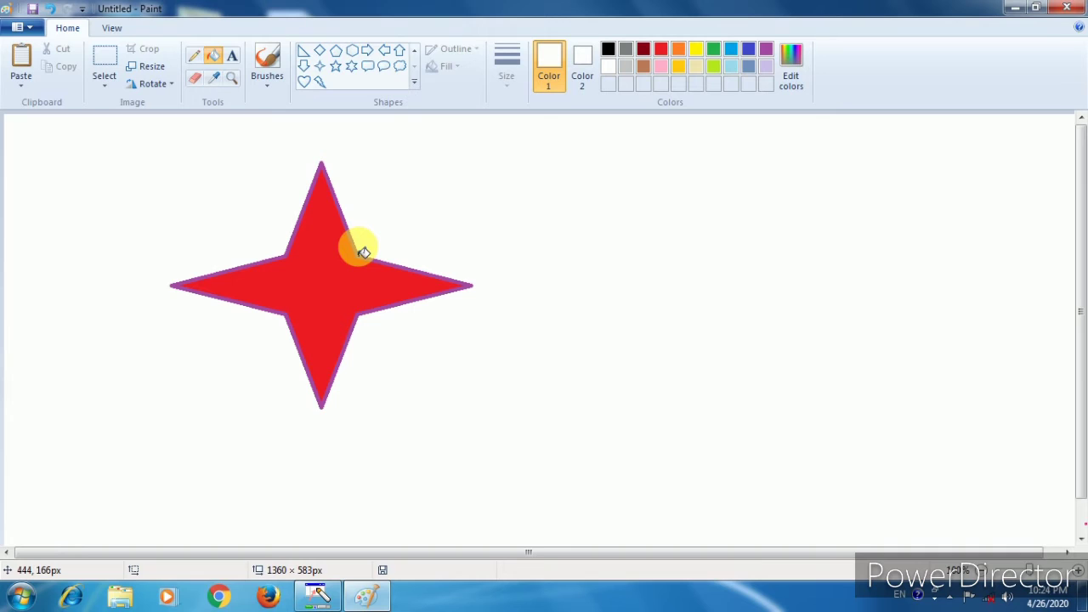
Step: Recolour the star's purple outline black, and undo a trial black fill of its interior
{"action": "left_click", "coordinate": [607, 50]}
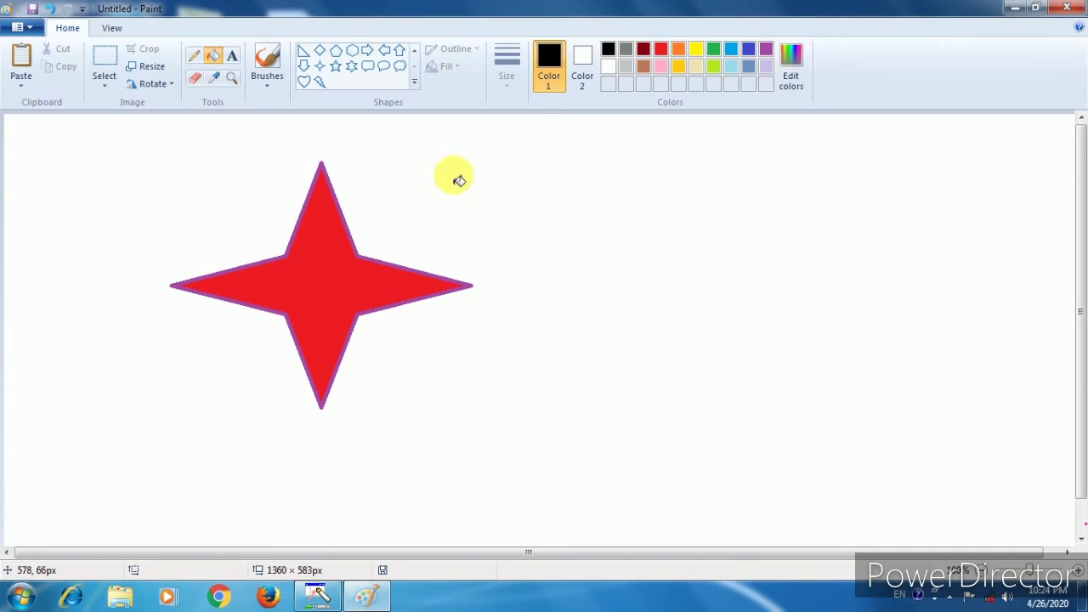
{"action": "left_click", "coordinate": [357, 224]}
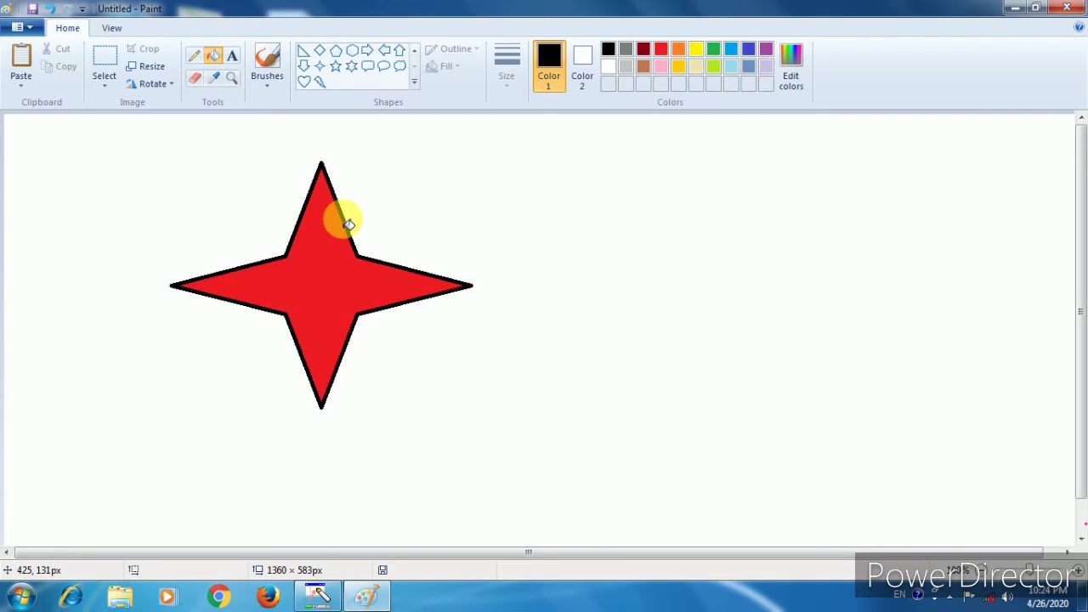
{"action": "left_click", "coordinate": [340, 271]}
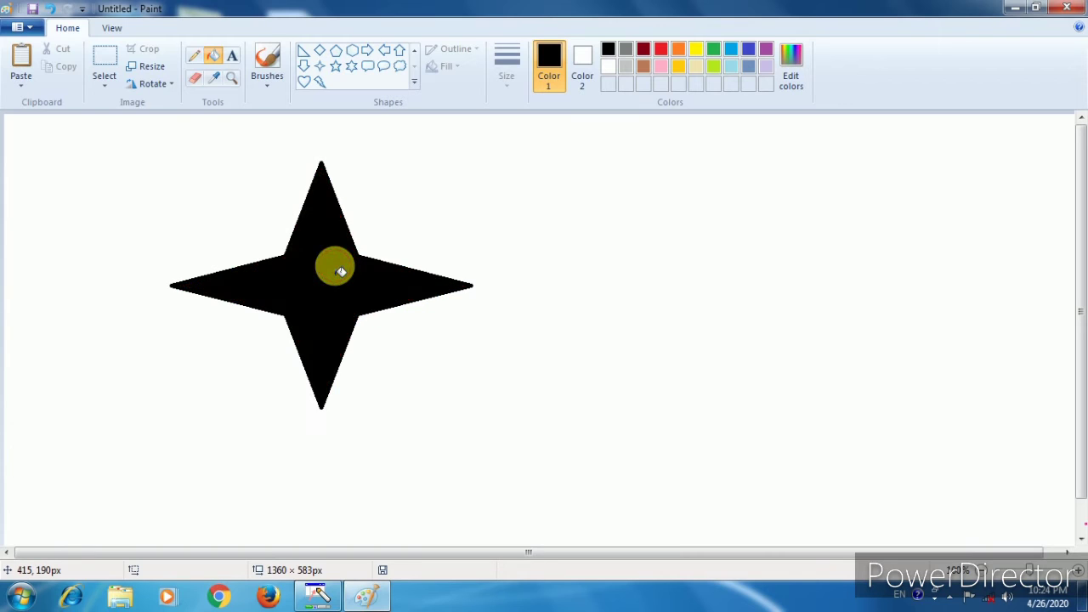
{"action": "key", "text": "ctrl+z"}
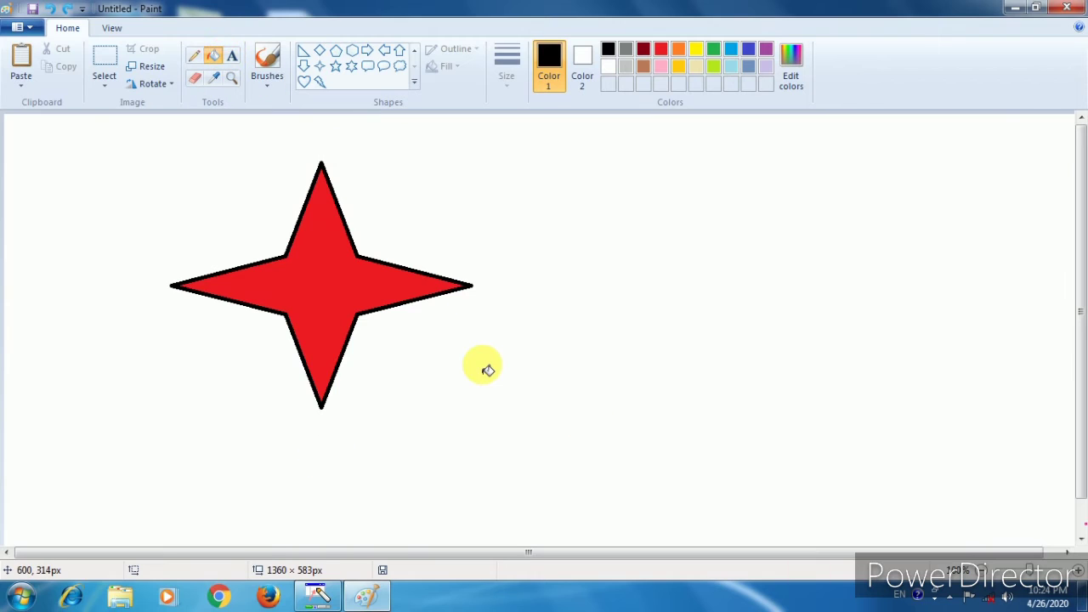
Step: Clear the canvas and add a text box of about 791 × 343 px containing "Guess Knowledge"
{"action": "key", "text": "ctrl+a"}
{"action": "key", "text": "Delete"}
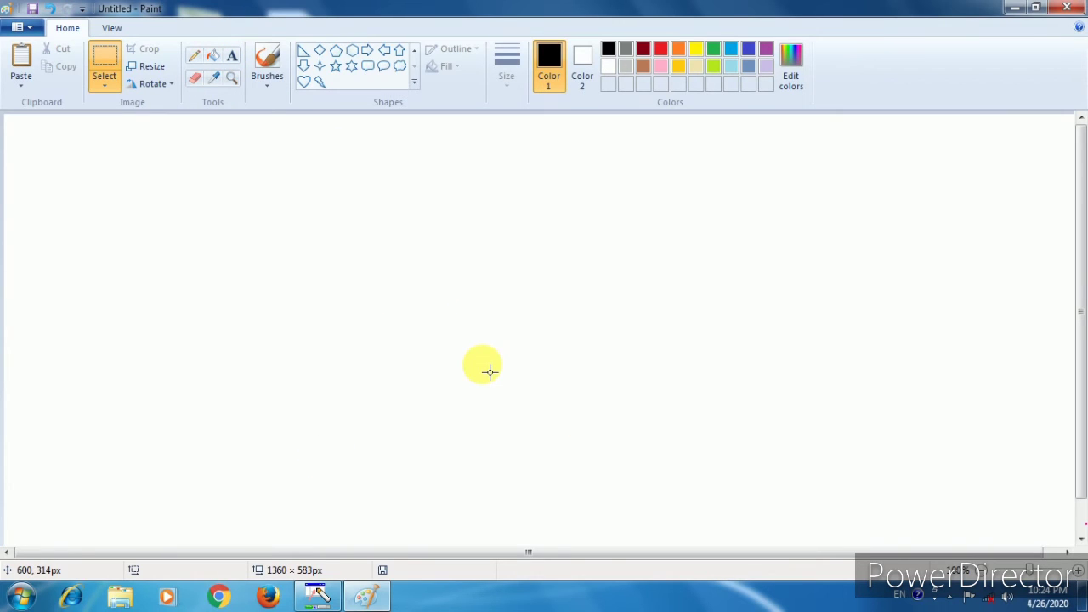
{"action": "left_click", "coordinate": [235, 62]}
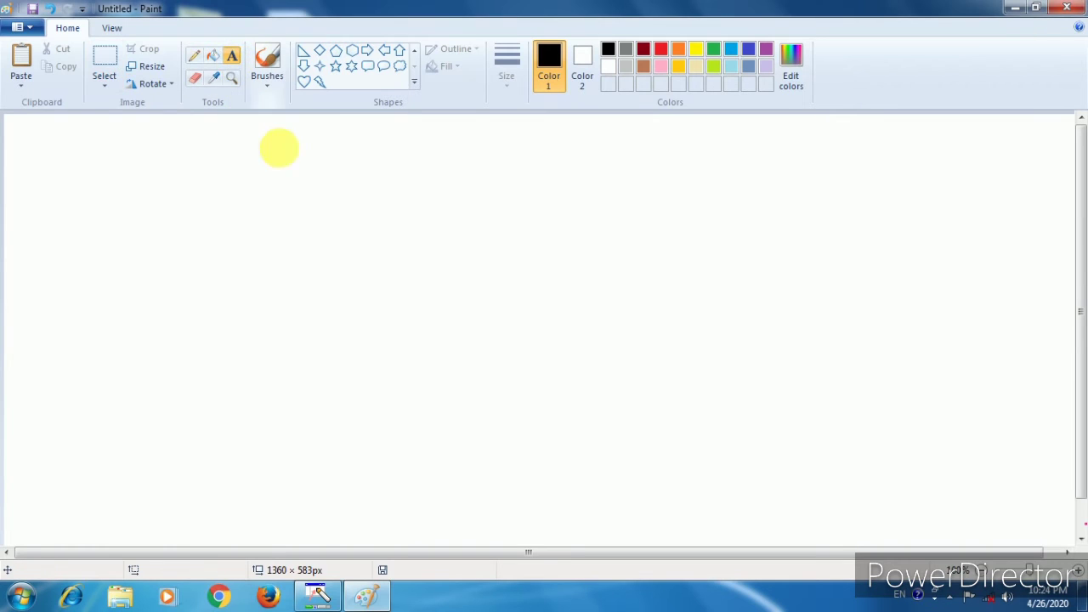
{"action": "left_click_drag", "start_coordinate": [94, 170], "coordinate": [723, 443]}
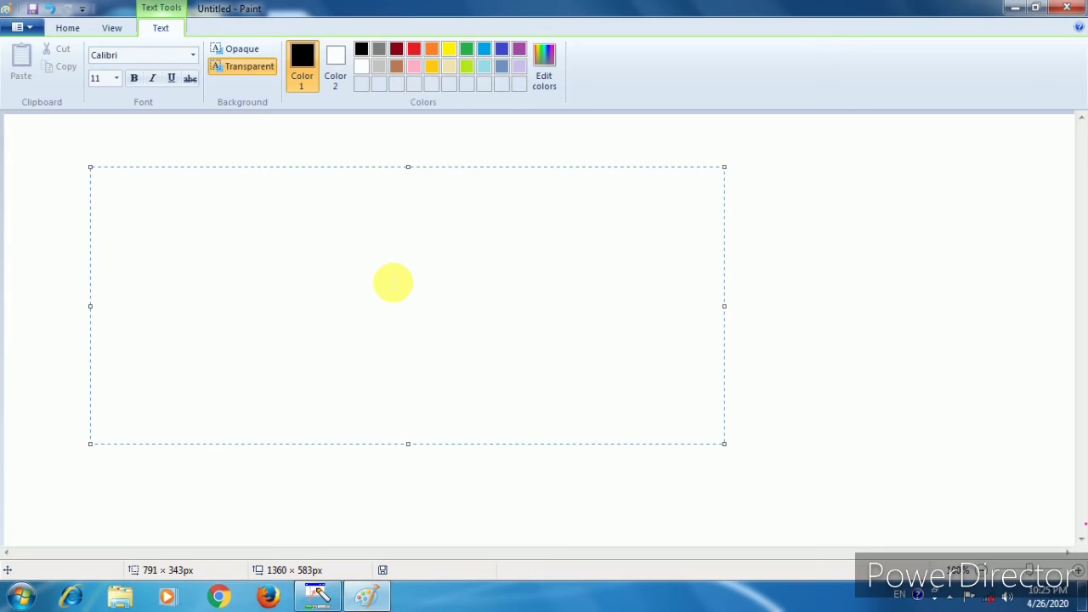
{"action": "type", "text": "Guess Knowledge"}
Step: Try font size 170 on all of the "Guess Knowledge" text, and reduce it to 110
{"action": "key", "text": "ctrl+a"}
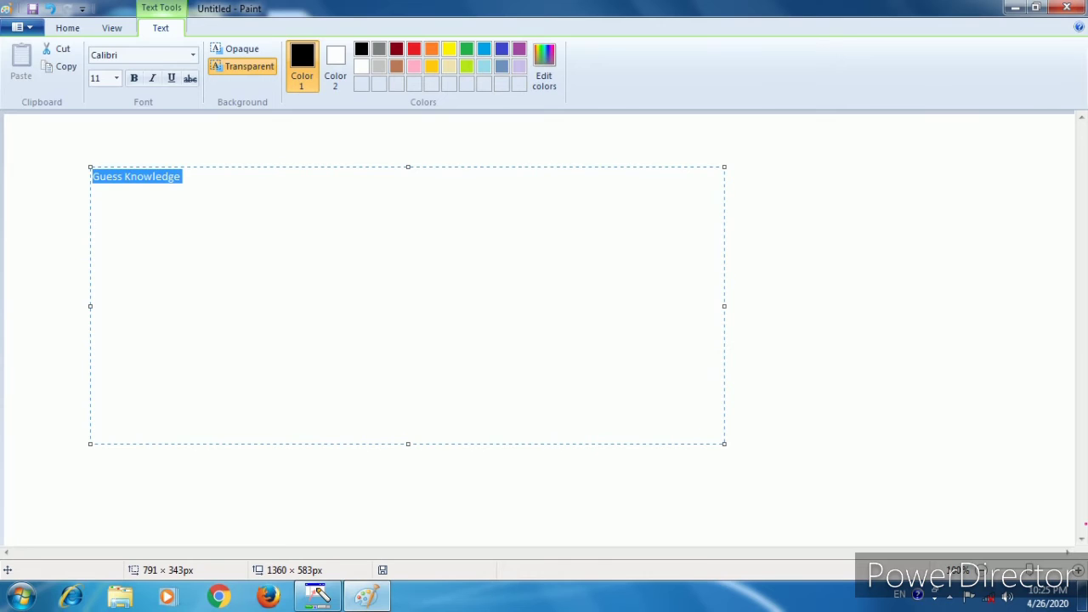
{"action": "left_click", "coordinate": [100, 77]}
{"action": "type", "text": "170"}
{"action": "key", "text": "Return"}
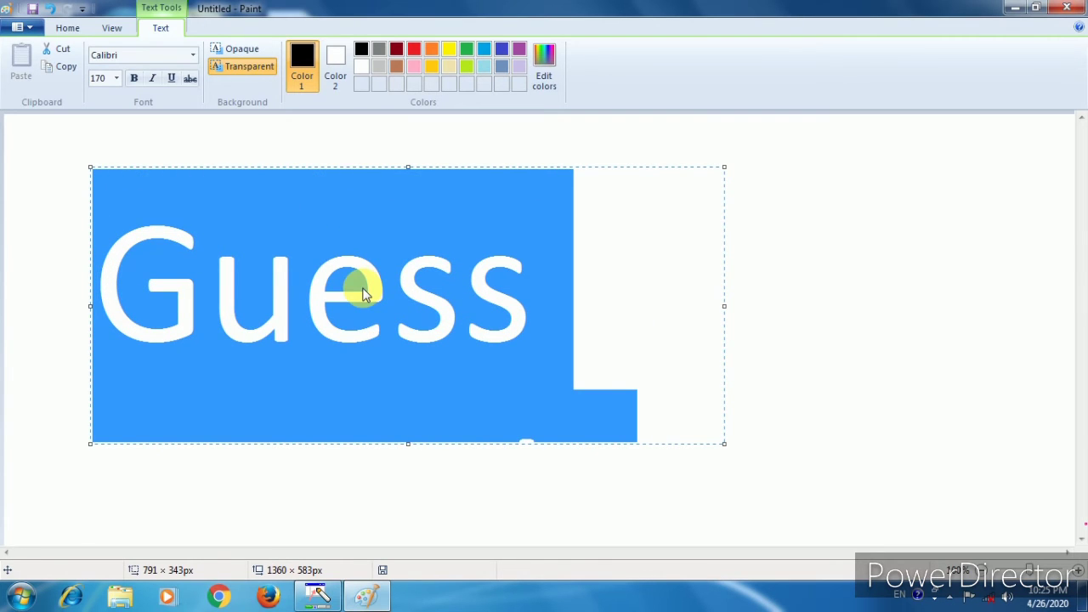
{"action": "type", "text": "110"}
{"action": "key", "text": "Return"}
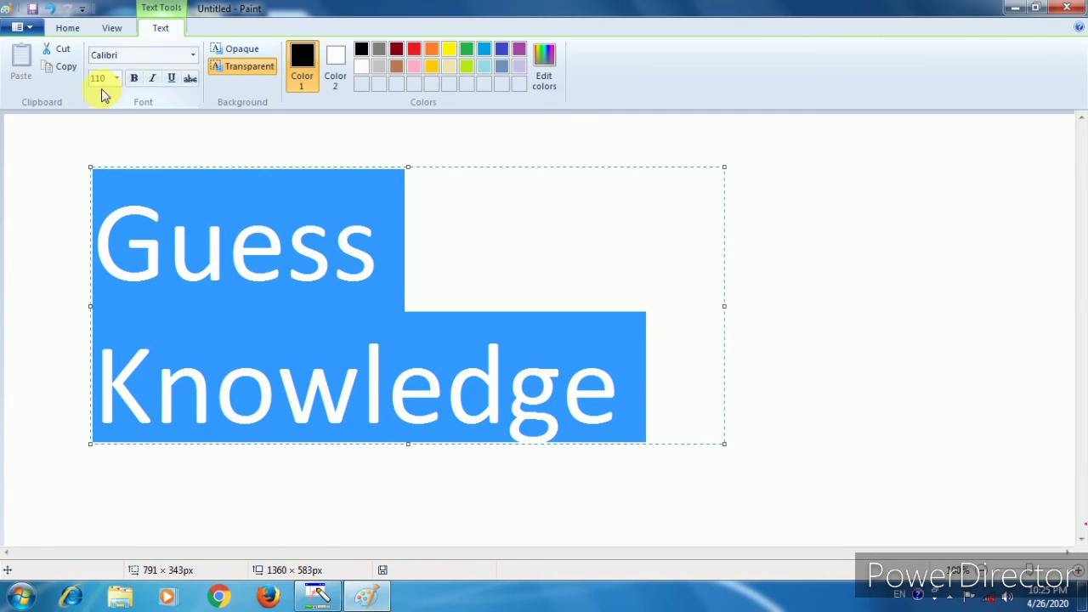
Step: Set the "Guess Knowledge" text to font size 8 and preview the larger sizes on it
{"action": "left_click", "coordinate": [117, 78]}
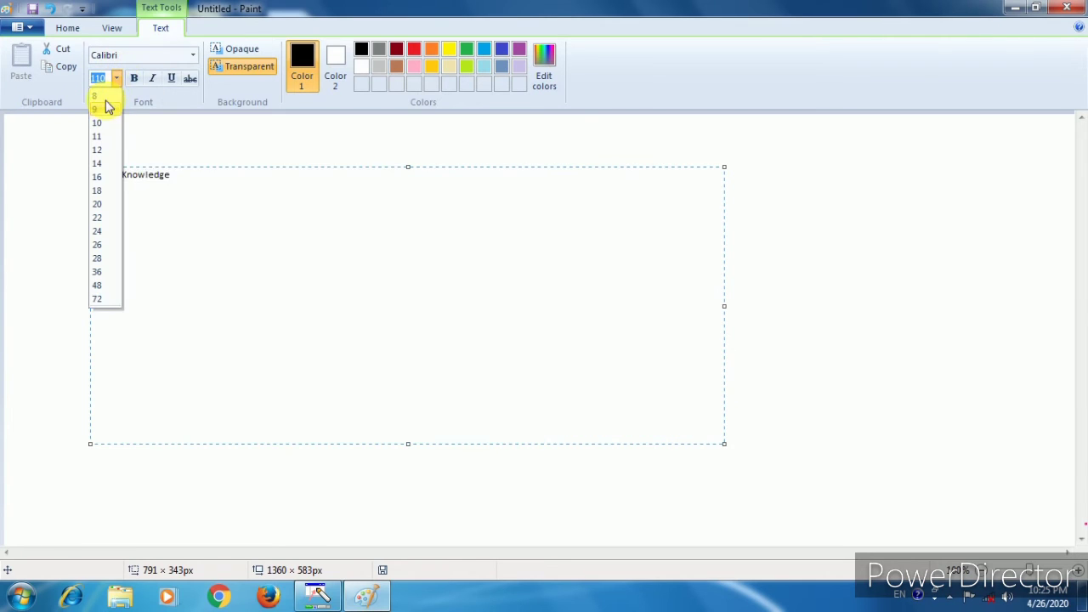
{"action": "left_click", "coordinate": [106, 97]}
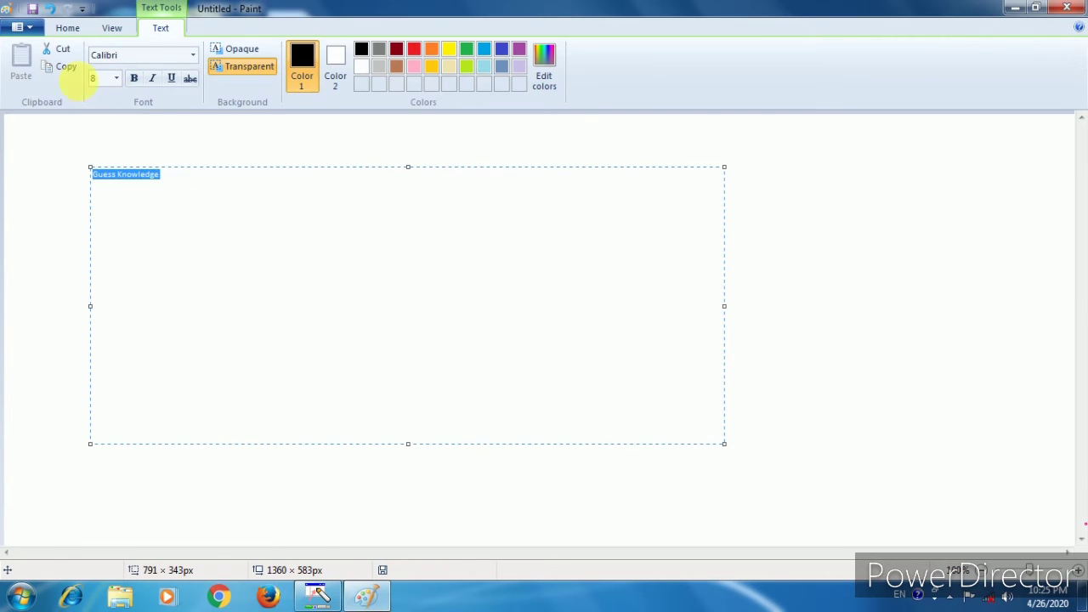
{"action": "left_click", "coordinate": [117, 77]}
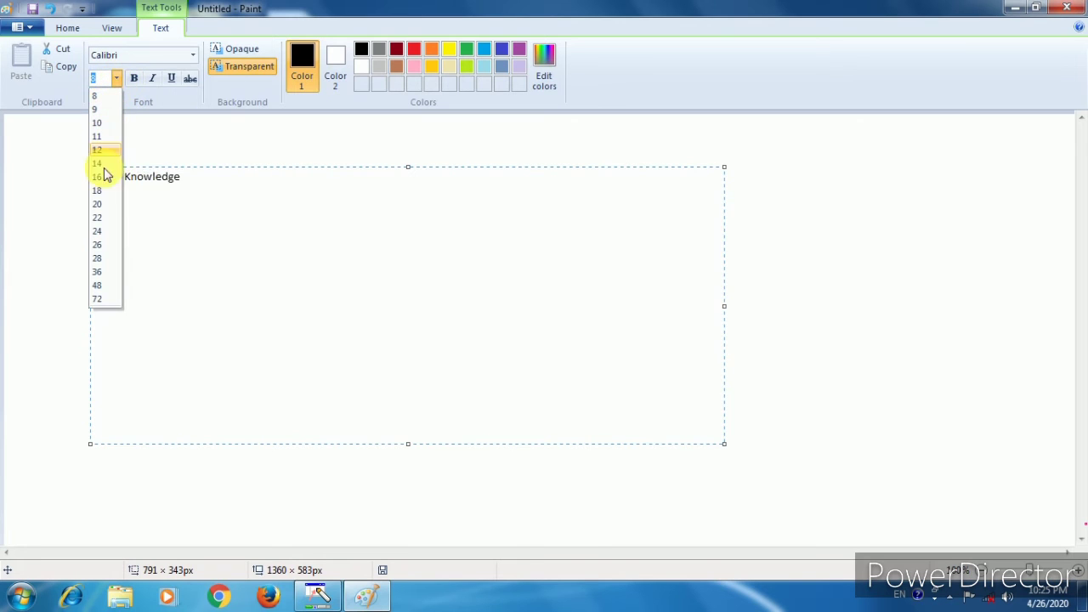
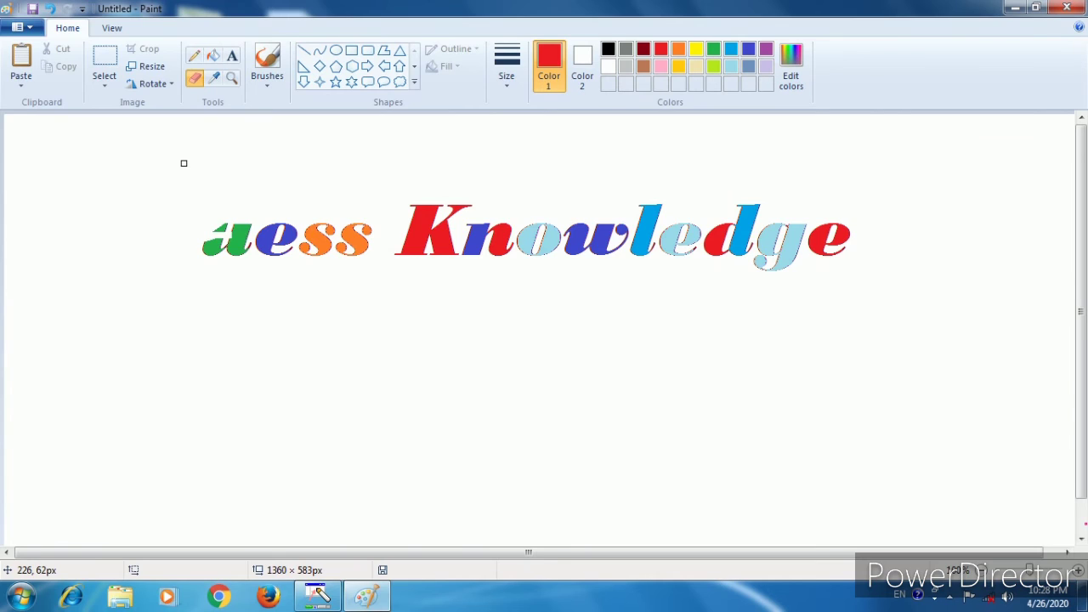
Step: Enlarge the eraser well beyond its standard size and erase all the remaining multicoloured letters from the canvas
{"action": "key", "text": "ctrl+plus"}
{"action": "key", "text": "ctrl+plus"}
{"action": "key", "text": "ctrl+plus"}
{"action": "key", "text": "ctrl+plus"}
{"action": "key", "text": "ctrl+plus"}
{"action": "key", "text": "ctrl+plus"}
{"action": "key", "text": "ctrl+plus"}
{"action": "key", "text": "ctrl+plus"}
{"action": "key", "text": "ctrl+plus"}
{"action": "key", "text": "ctrl+plus"}
{"action": "key", "text": "ctrl+plus"}
{"action": "key", "text": "ctrl+plus"}
{"action": "key", "text": "ctrl+plus"}
{"action": "key", "text": "ctrl+plus"}
{"action": "key", "text": "ctrl+plus"}
{"action": "key", "text": "ctrl+plus"}
{"action": "key", "text": "ctrl+plus"}
{"action": "key", "text": "ctrl+plus"}
{"action": "mouse_move", "coordinate": [182, 258]}
{"action": "left_mouse_down"}
{"action": "mouse_move", "coordinate": [227, 250]}
{"action": "mouse_move", "coordinate": [245, 232]}
{"action": "mouse_move", "coordinate": [209, 247]}
{"action": "mouse_move", "coordinate": [294, 253]}
{"action": "mouse_move", "coordinate": [253, 250]}
{"action": "mouse_move", "coordinate": [321, 228]}
{"action": "mouse_move", "coordinate": [340, 239]}
{"action": "mouse_move", "coordinate": [477, 199]}
{"action": "mouse_move", "coordinate": [466, 206]}
{"action": "mouse_move", "coordinate": [487, 232]}
{"action": "mouse_move", "coordinate": [419, 257]}
{"action": "mouse_move", "coordinate": [472, 284]}
{"action": "mouse_move", "coordinate": [717, 173]}
{"action": "mouse_move", "coordinate": [723, 189]}
{"action": "mouse_move", "coordinate": [792, 196]}
{"action": "mouse_move", "coordinate": [858, 178]}
{"action": "mouse_move", "coordinate": [852, 202]}
{"action": "mouse_move", "coordinate": [801, 260]}
{"action": "mouse_move", "coordinate": [746, 270]}
{"action": "left_mouse_up"}
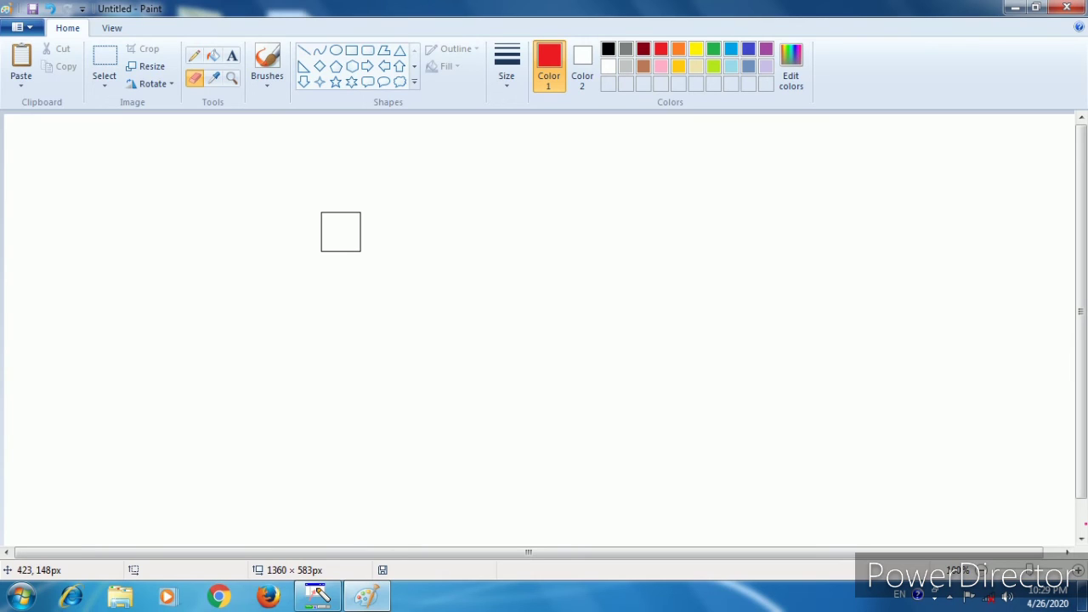
{"action": "left_click", "coordinate": [341, 231]}
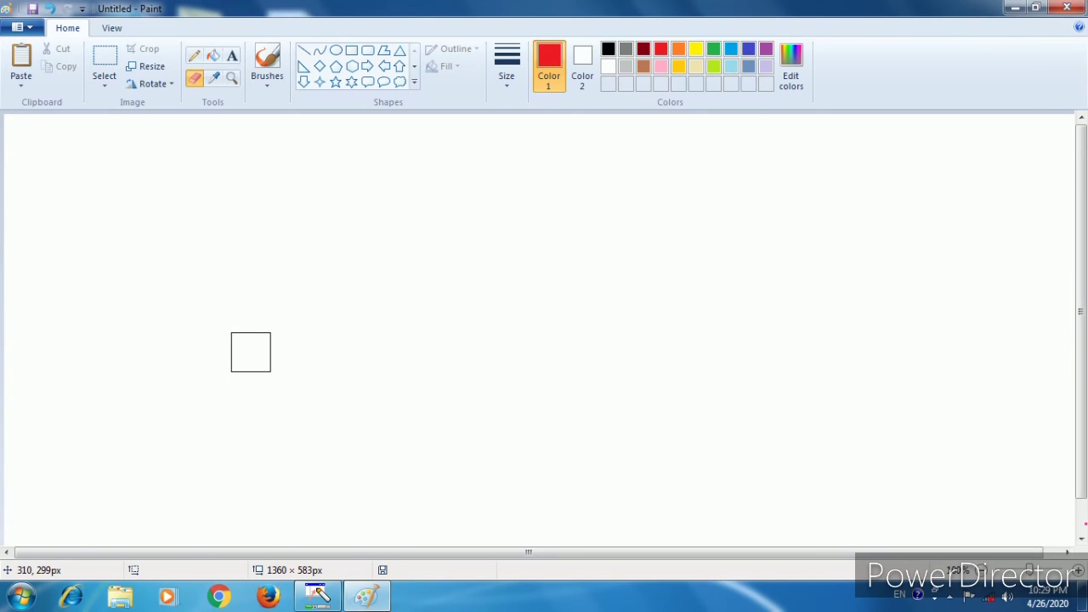
Step: Draw two red rounded rectangles side by side, about 234 × 220 px on the left and 291 × 235 px on the right
{"action": "left_click", "coordinate": [367, 50]}
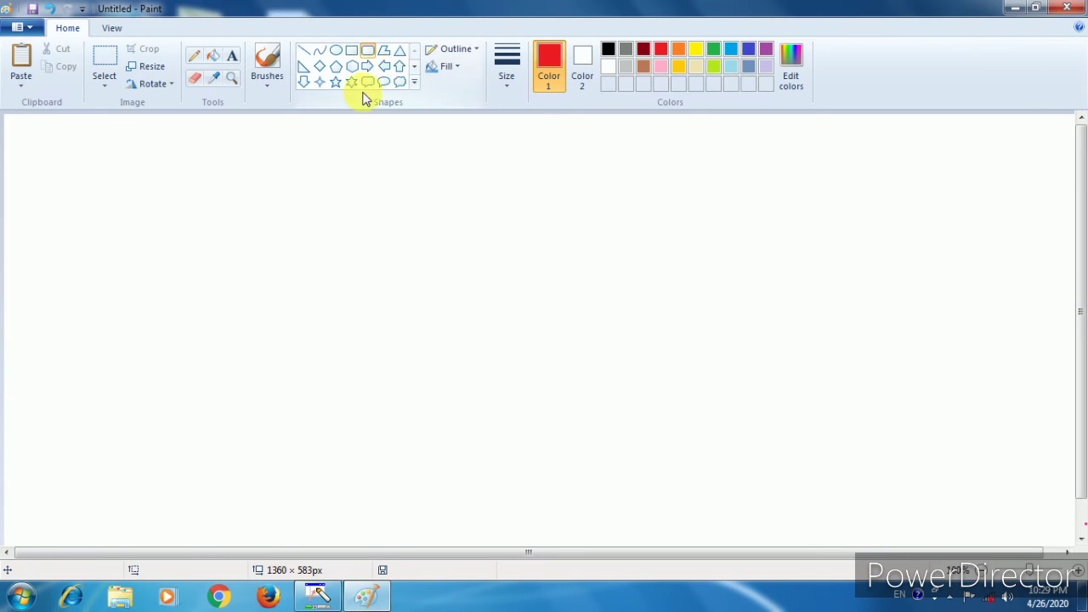
{"action": "left_click_drag", "start_coordinate": [200, 204], "coordinate": [385, 377]}
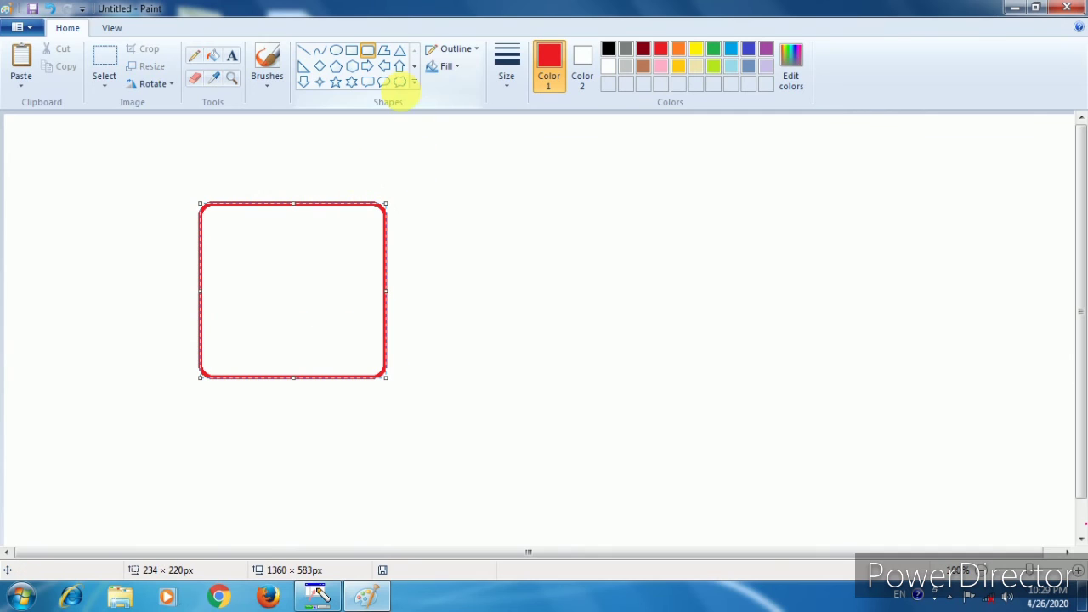
{"action": "mouse_move", "coordinate": [581, 191]}
{"action": "left_mouse_down"}
{"action": "mouse_move", "coordinate": [709, 367]}
{"action": "mouse_move", "coordinate": [810, 420]}
{"action": "mouse_move", "coordinate": [811, 377]}
{"action": "left_mouse_up"}
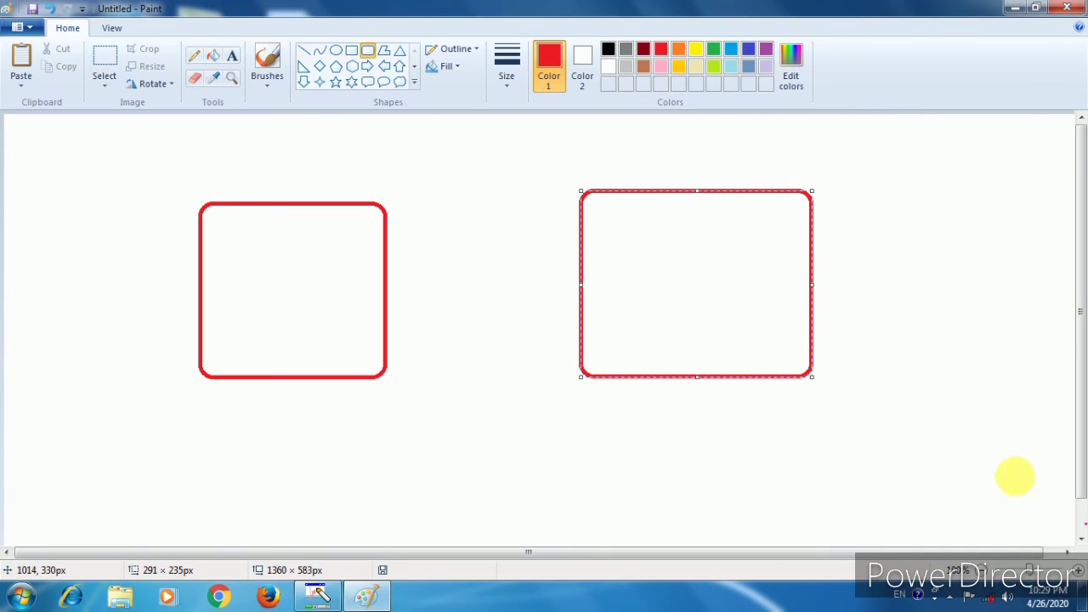
Step: Fill the right rounded rectangle with orange and the left one with indigo
{"action": "left_click", "coordinate": [212, 56]}
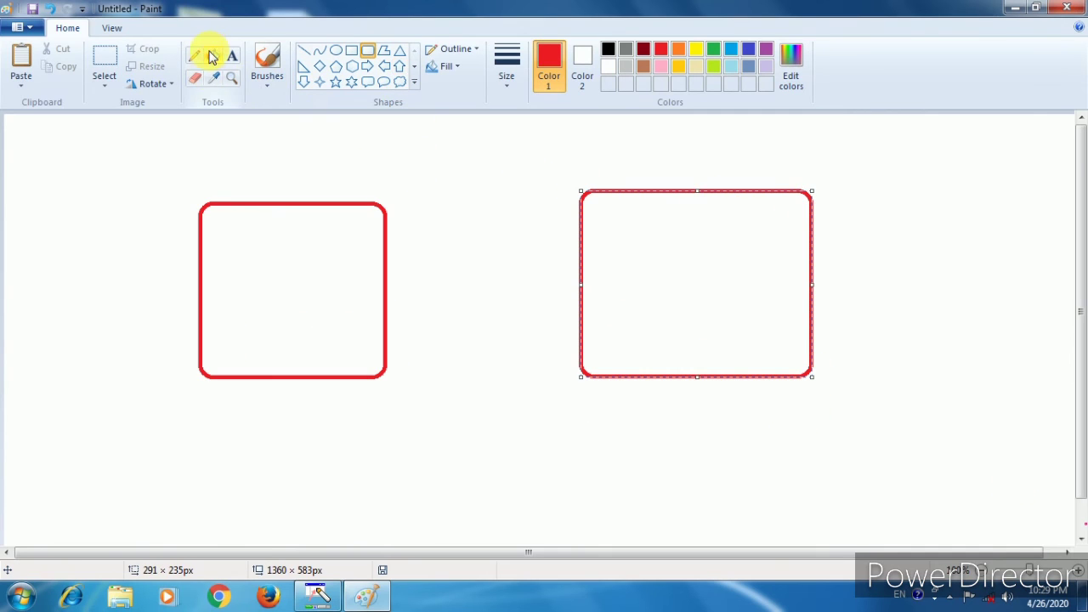
{"action": "left_click", "coordinate": [677, 49]}
{"action": "left_click", "coordinate": [660, 293]}
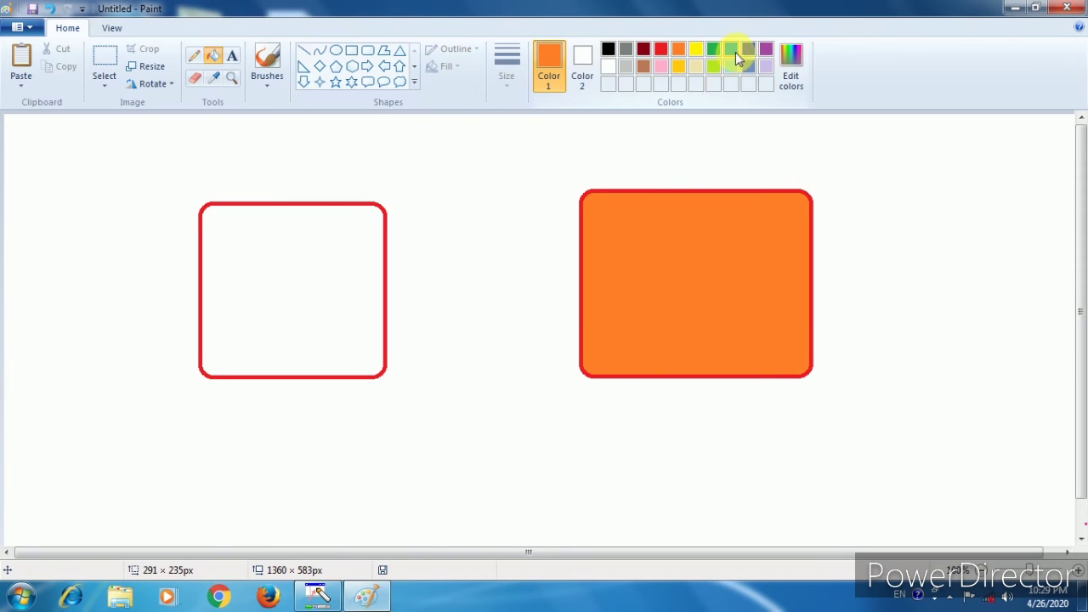
{"action": "left_click", "coordinate": [748, 49]}
{"action": "left_click", "coordinate": [335, 250]}
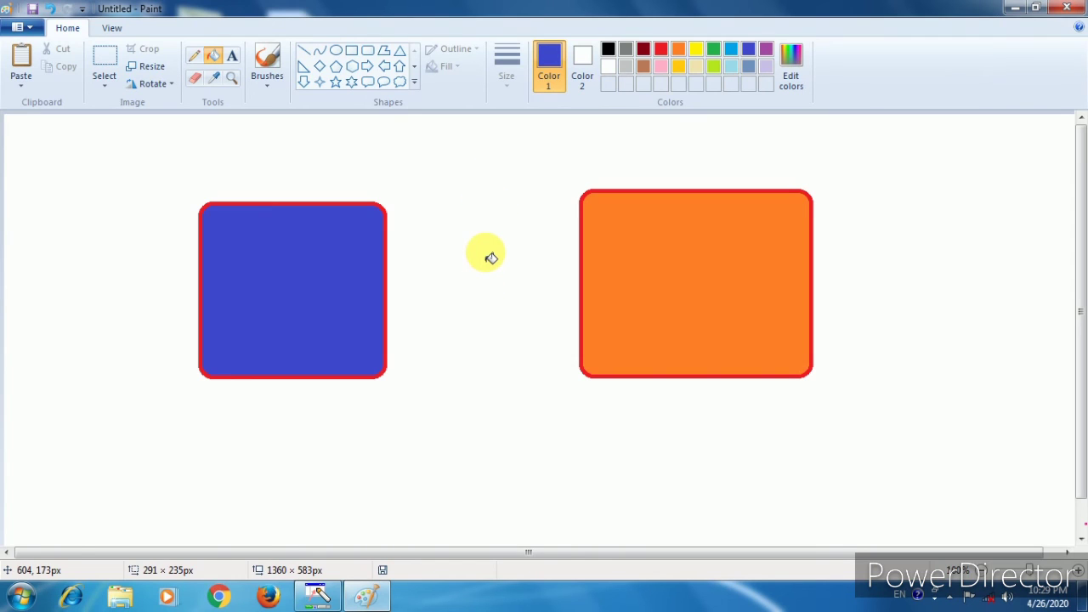
{"action": "left_click", "coordinate": [549, 56]}
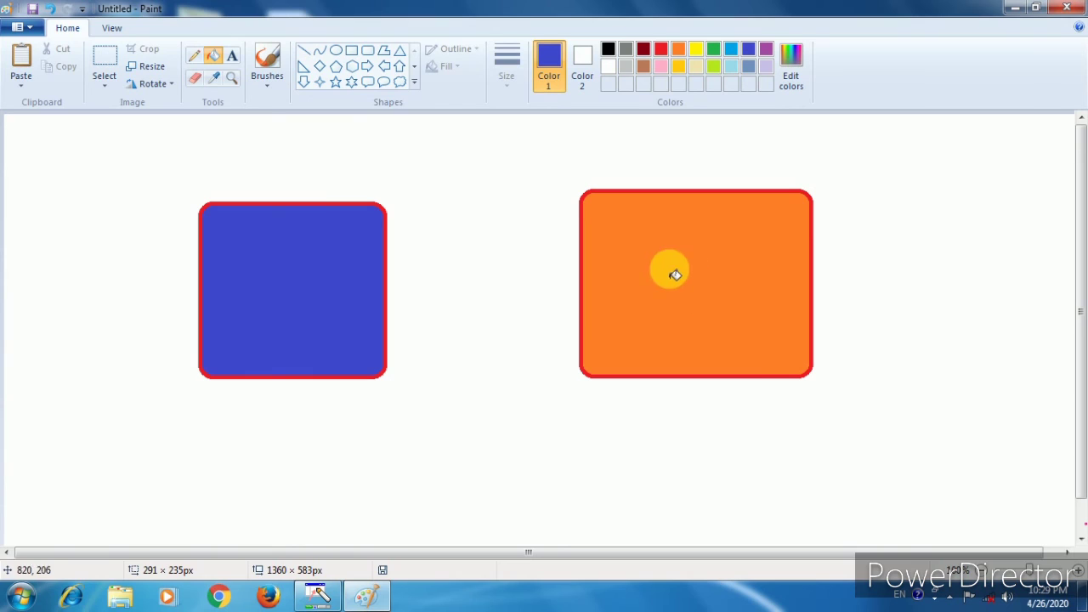
{"action": "left_click", "coordinate": [218, 81]}
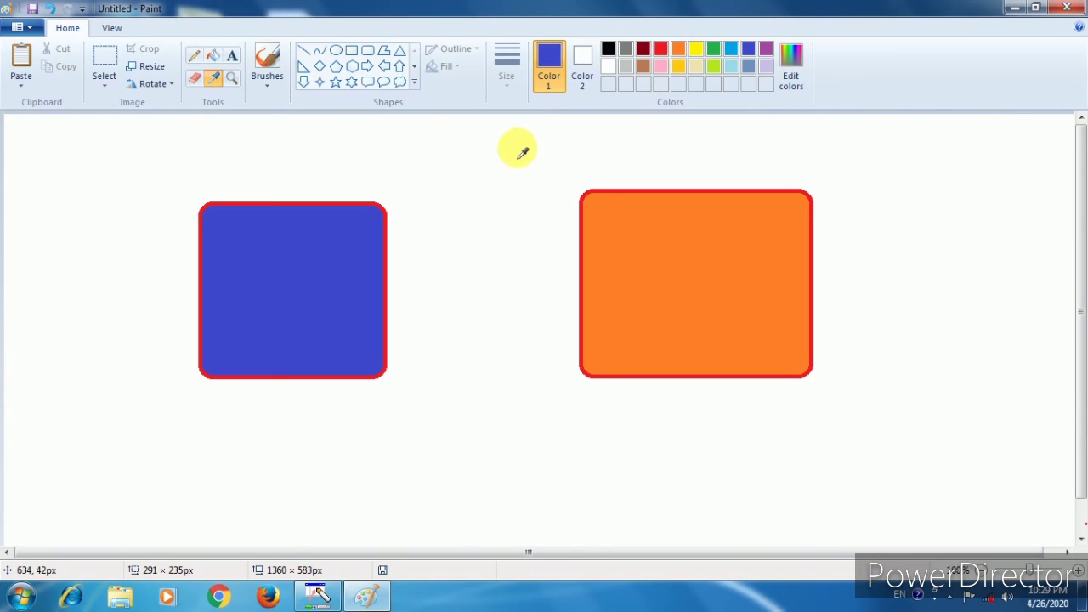
{"action": "key", "text": "alt"}
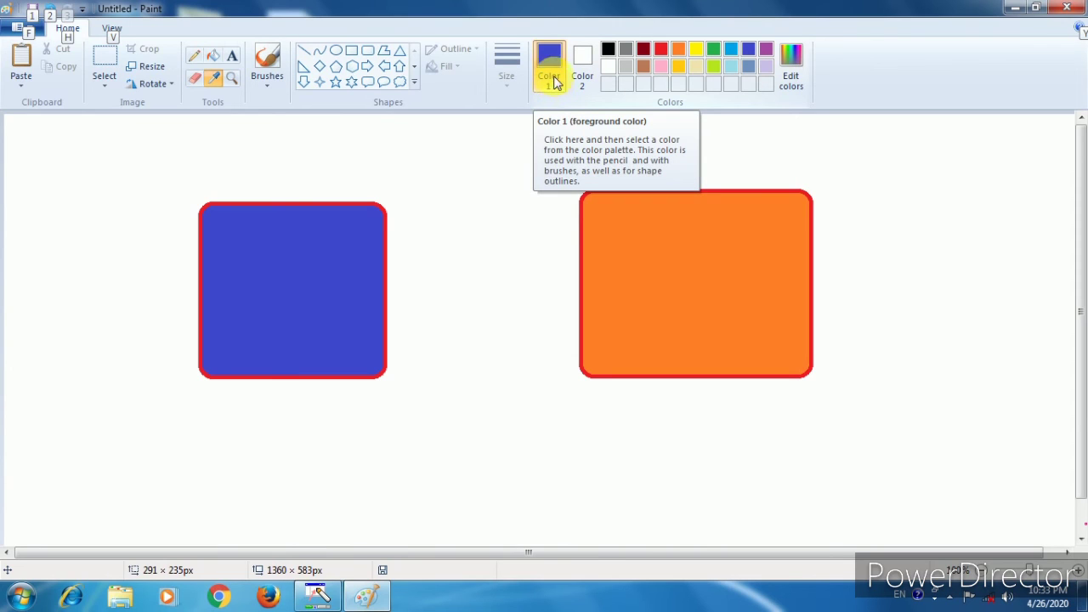
{"action": "left_click", "coordinate": [553, 61]}
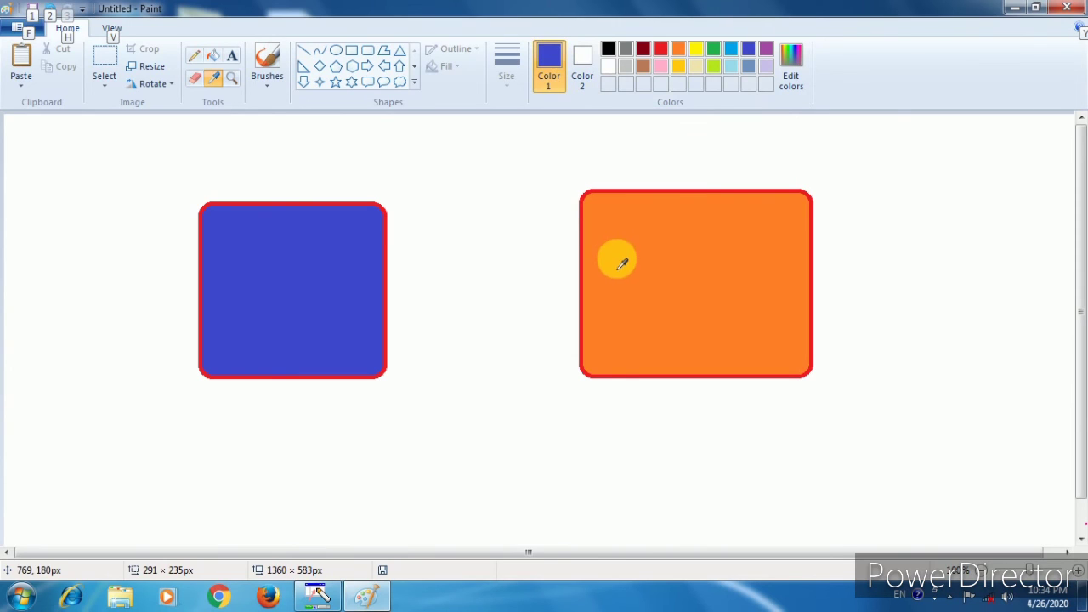
{"action": "left_click", "coordinate": [211, 79]}
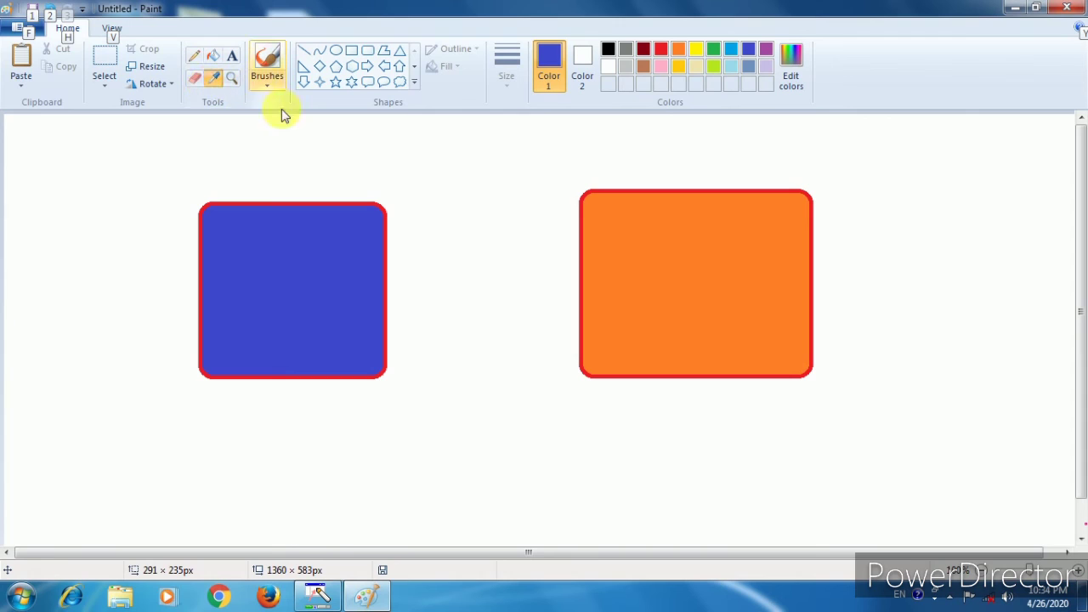
{"action": "key", "text": "Escape"}
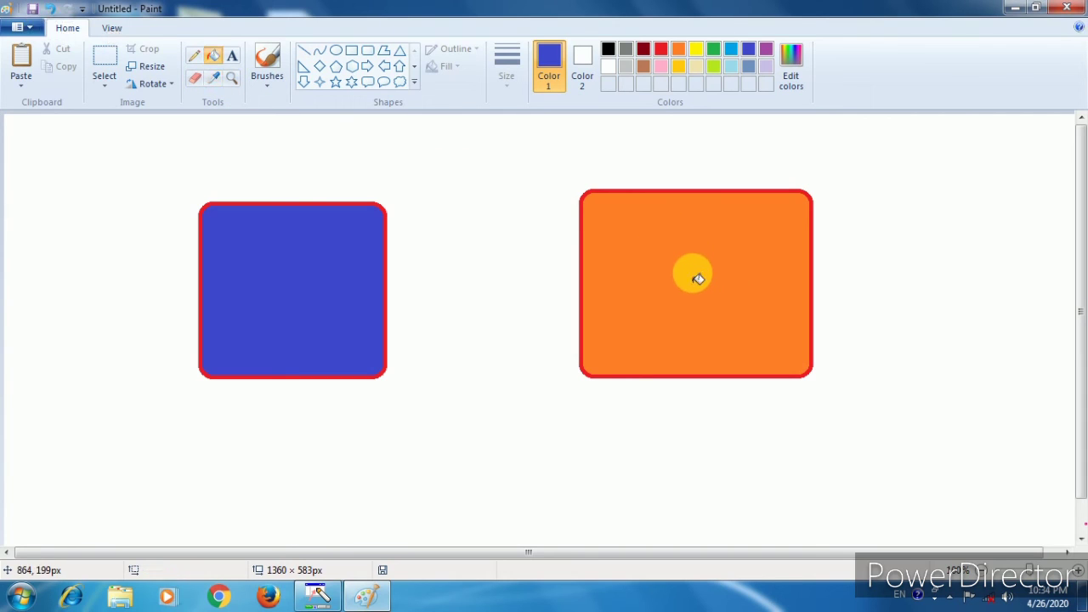
{"action": "left_click", "coordinate": [213, 77]}
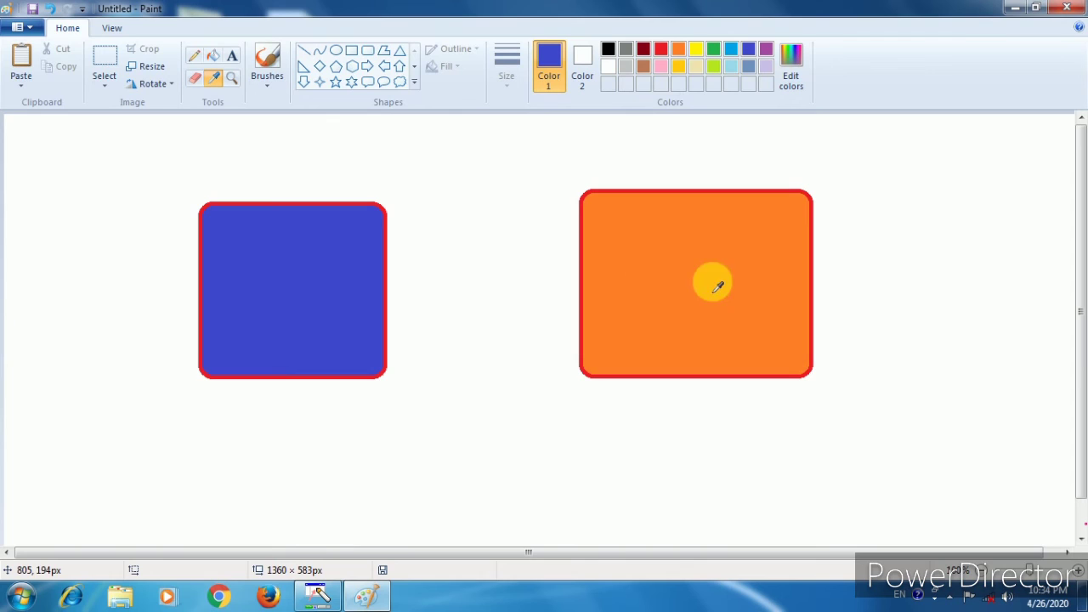
Step: Try filling the white background around the rectangles with indigo, and undo the fill
{"action": "left_click", "coordinate": [213, 55]}
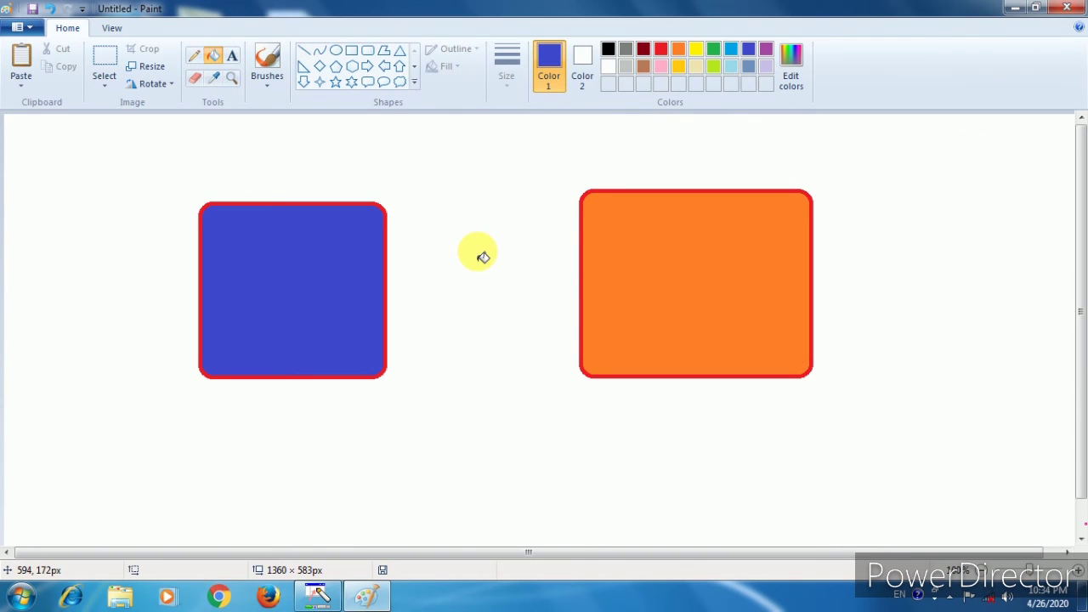
{"action": "left_click", "coordinate": [482, 256]}
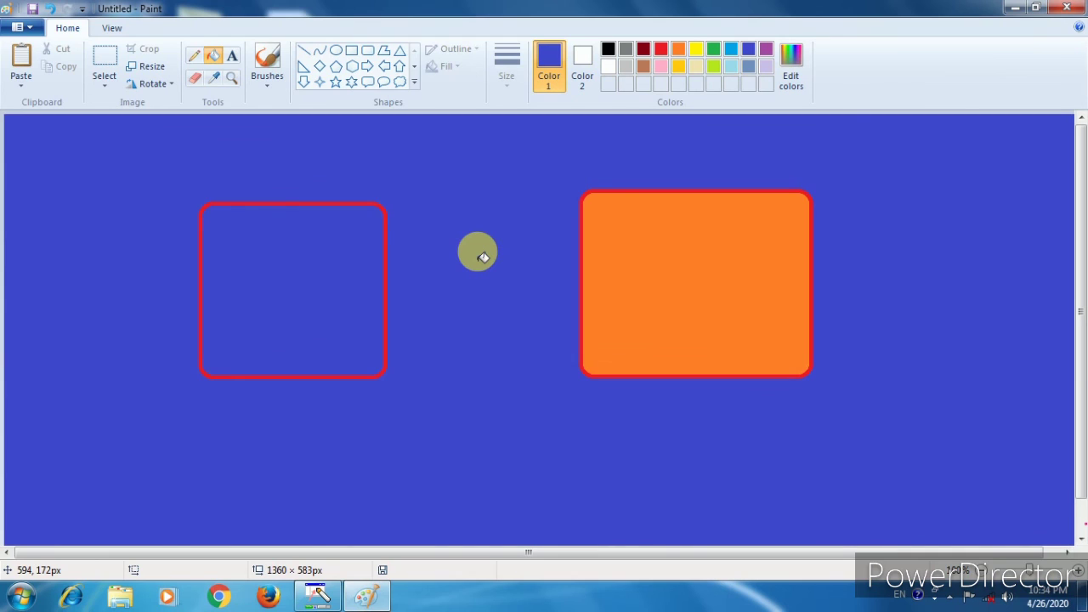
{"action": "key", "text": "ctrl+z"}
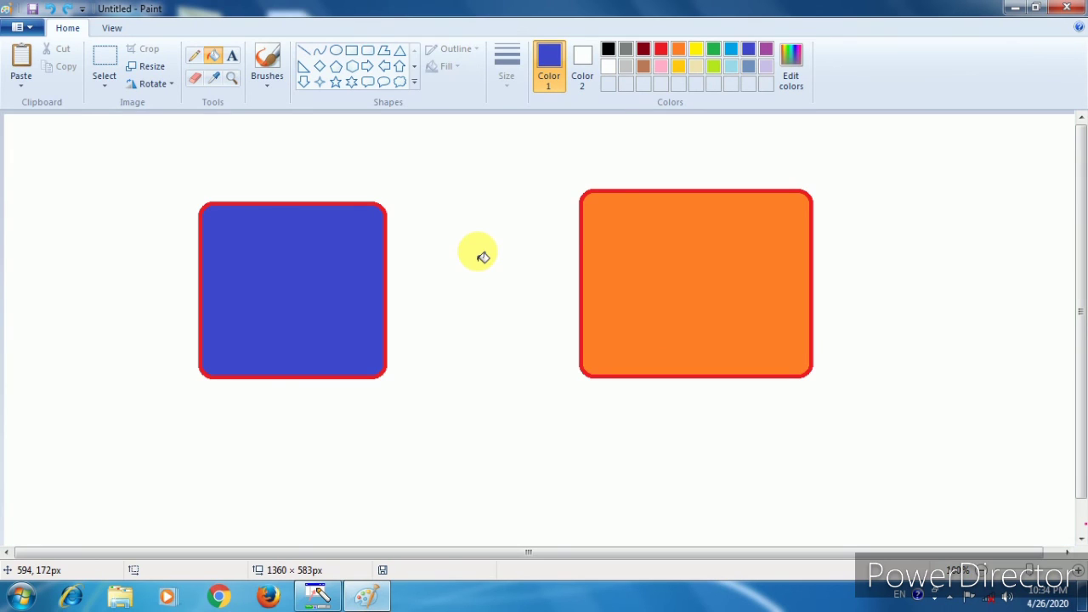
Step: Sample the right rectangle's orange as Color 1 with the Color picker, and undo a trial orange fill of the background
{"action": "left_click", "coordinate": [212, 80]}
{"action": "left_click", "coordinate": [675, 297]}
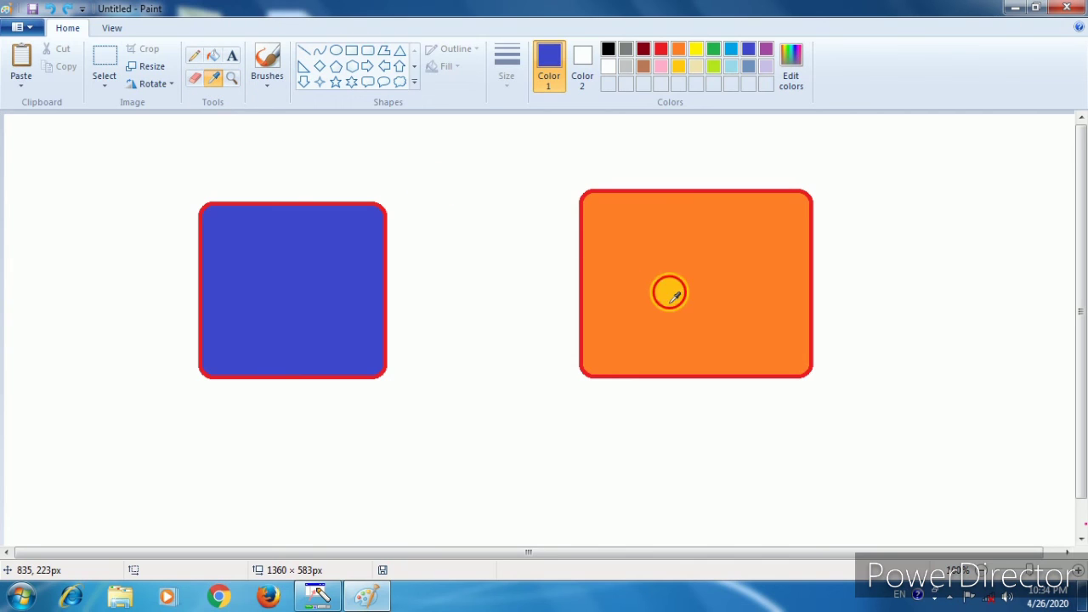
{"action": "left_click", "coordinate": [549, 68]}
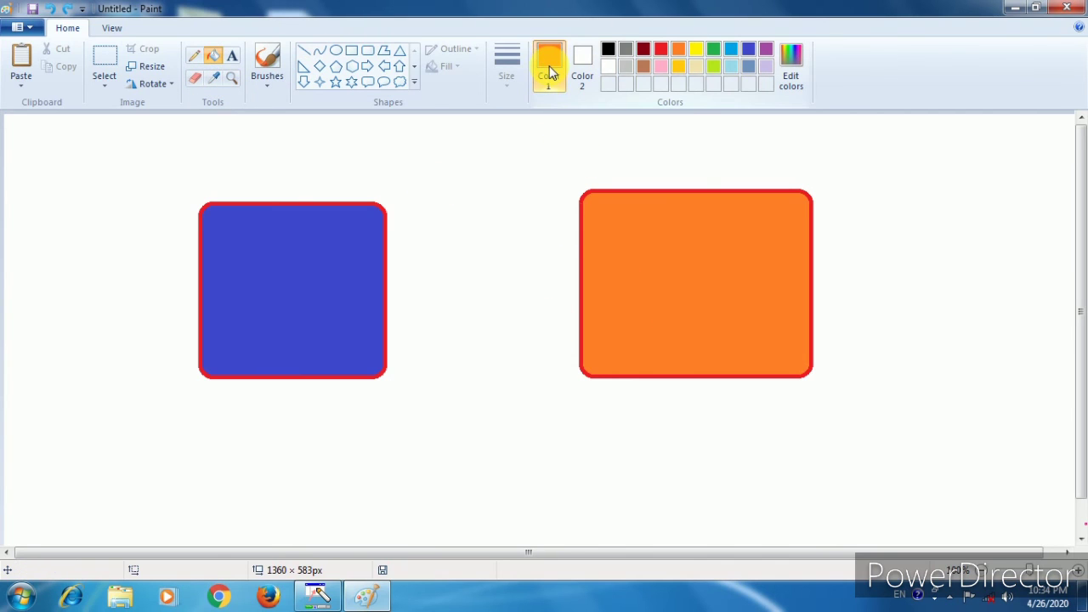
{"action": "left_click", "coordinate": [491, 309]}
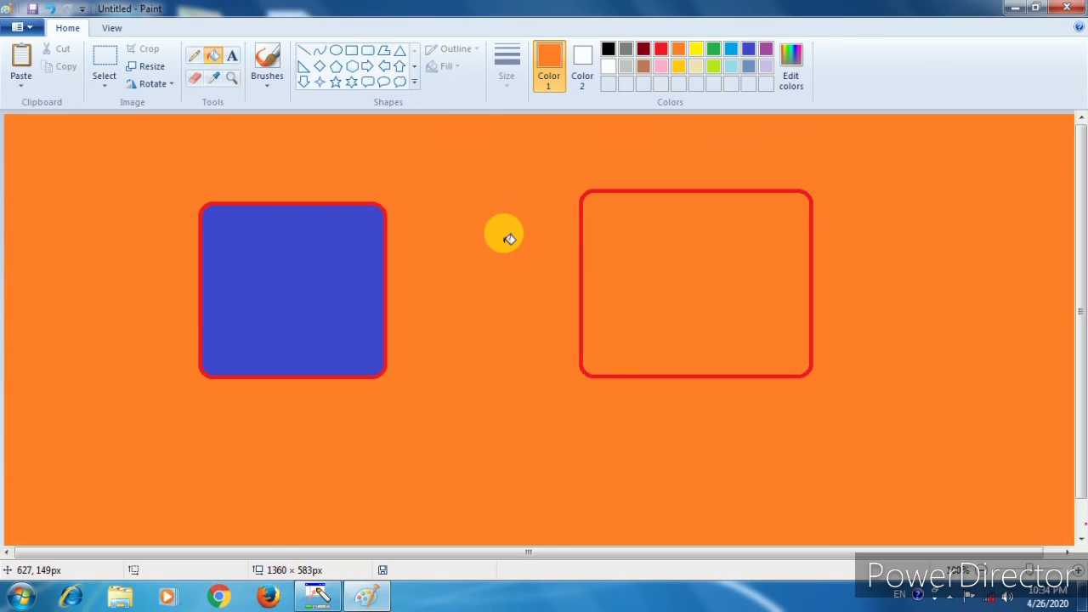
{"action": "key", "text": "ctrl+z"}
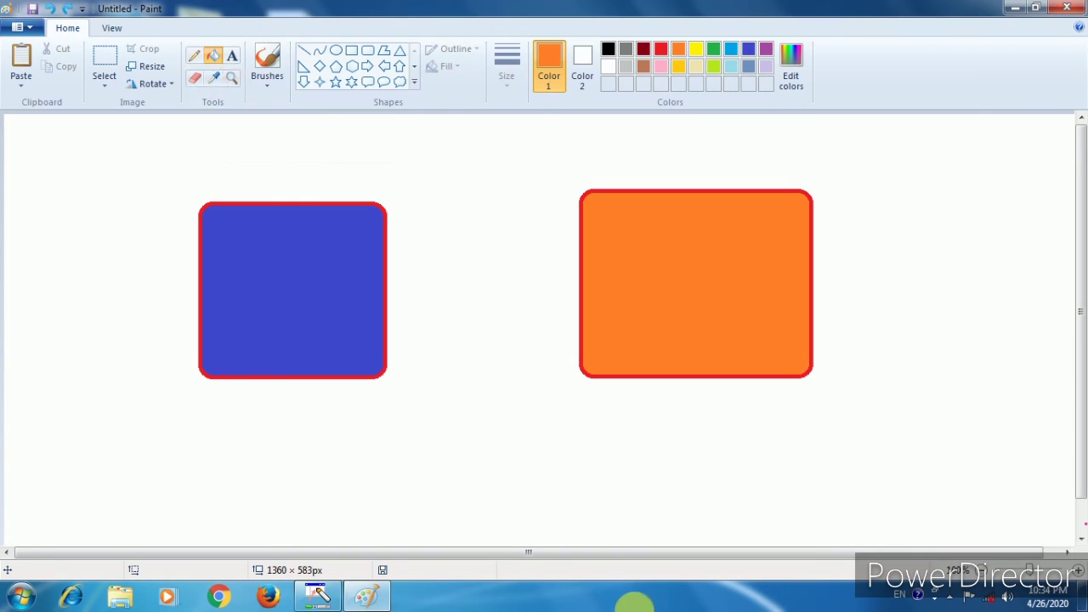
Step: Clear the whole canvas and draw a tiny orange four-point star near its upper-left corner
{"action": "key", "text": "ctrl+a"}
{"action": "key", "text": "Delete"}
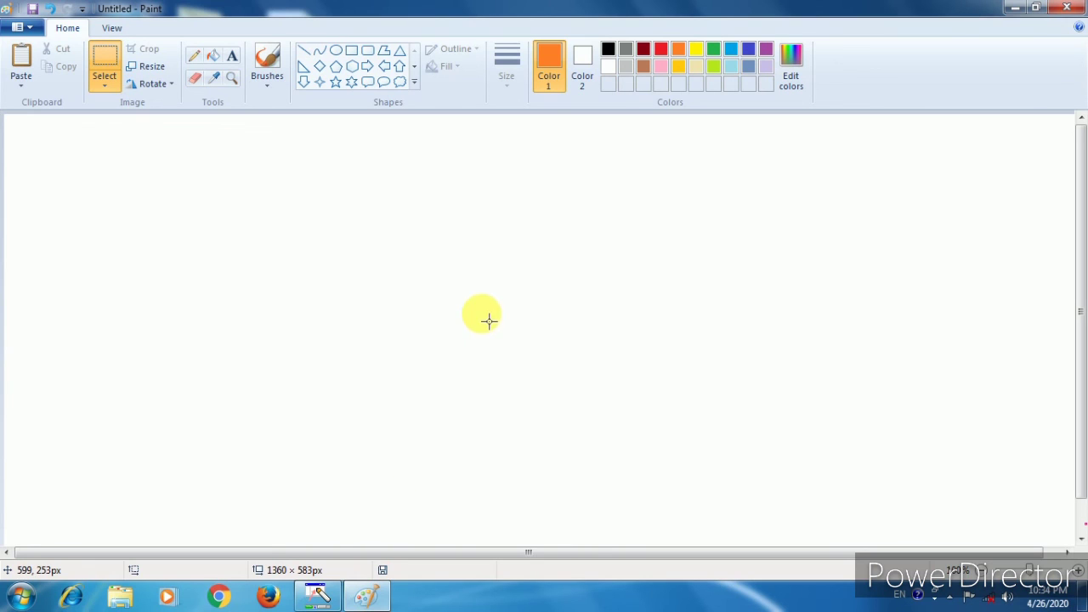
{"action": "left_click", "coordinate": [319, 81]}
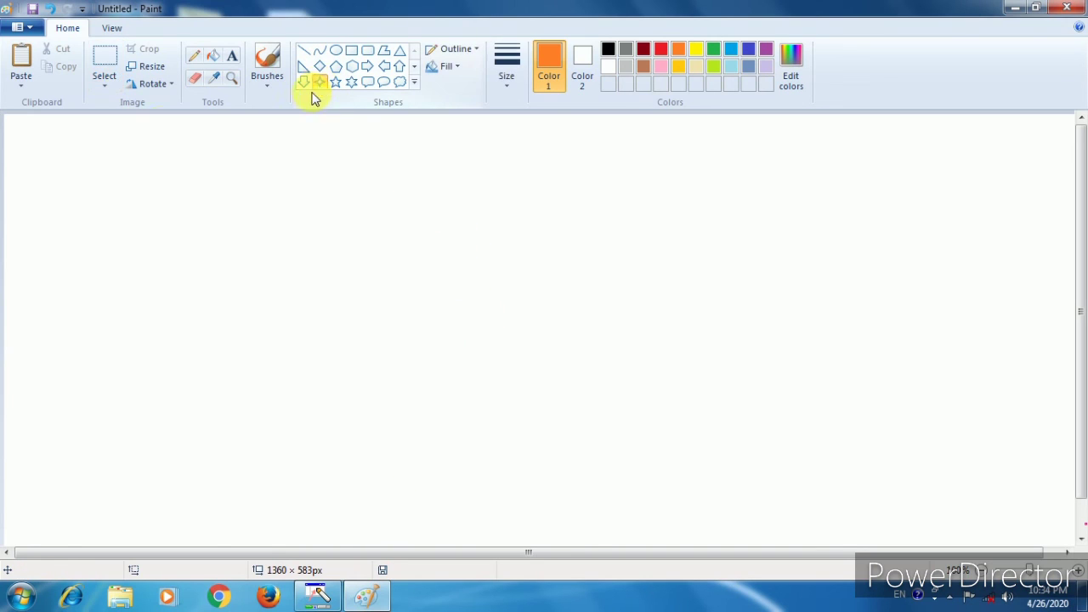
{"action": "left_click_drag", "start_coordinate": [83, 144], "coordinate": [98, 158]}
{"action": "left_click", "coordinate": [180, 180]}
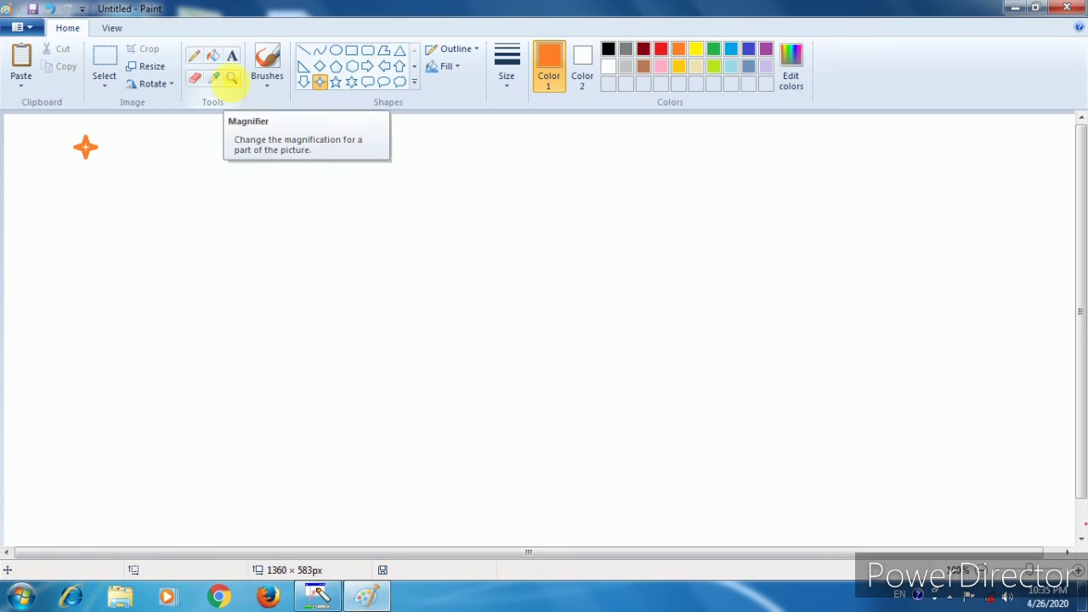
Step: Magnify the small orange star up to 800% with the Magnifier to inspect its pixels
{"action": "left_click", "coordinate": [231, 79]}
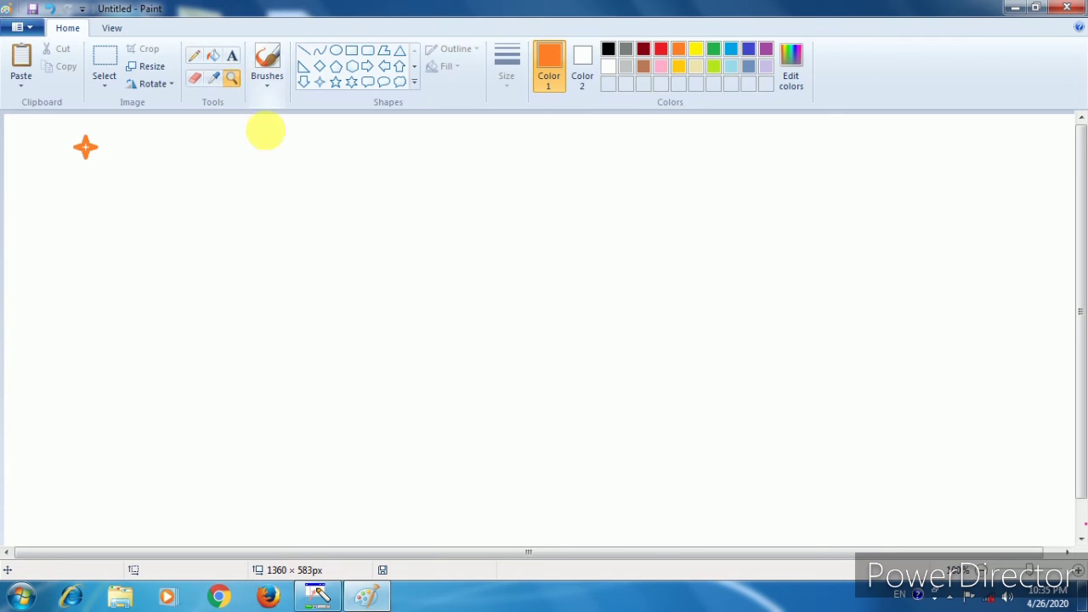
{"action": "left_click", "coordinate": [85, 149]}
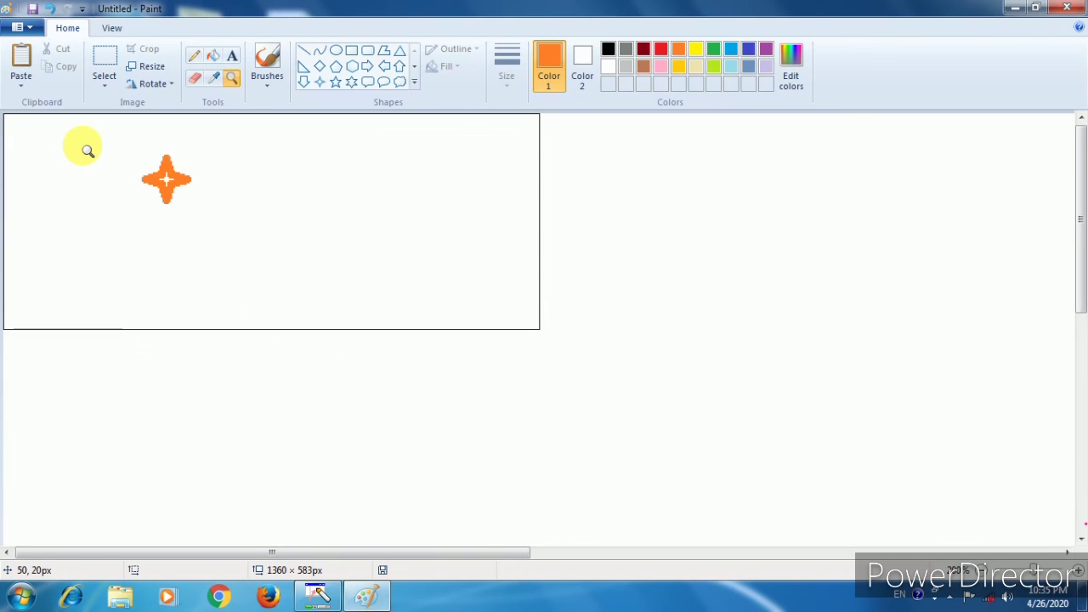
{"action": "left_click", "coordinate": [119, 161]}
{"action": "left_click", "coordinate": [274, 208]}
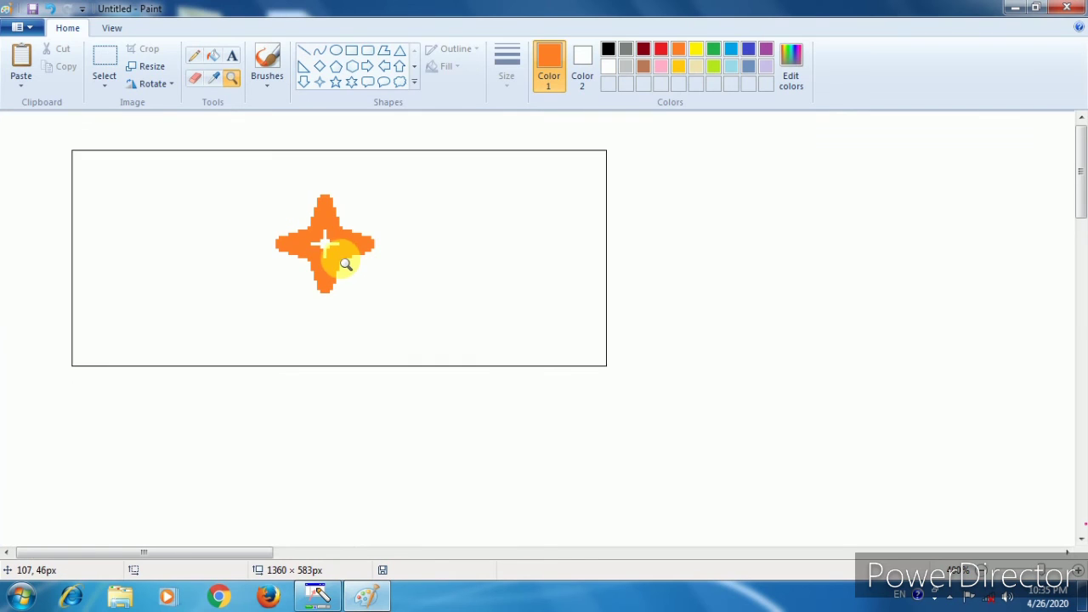
{"action": "left_click", "coordinate": [347, 262]}
{"action": "left_click", "coordinate": [322, 237]}
{"action": "left_click", "coordinate": [322, 237]}
{"action": "left_click", "coordinate": [316, 238]}
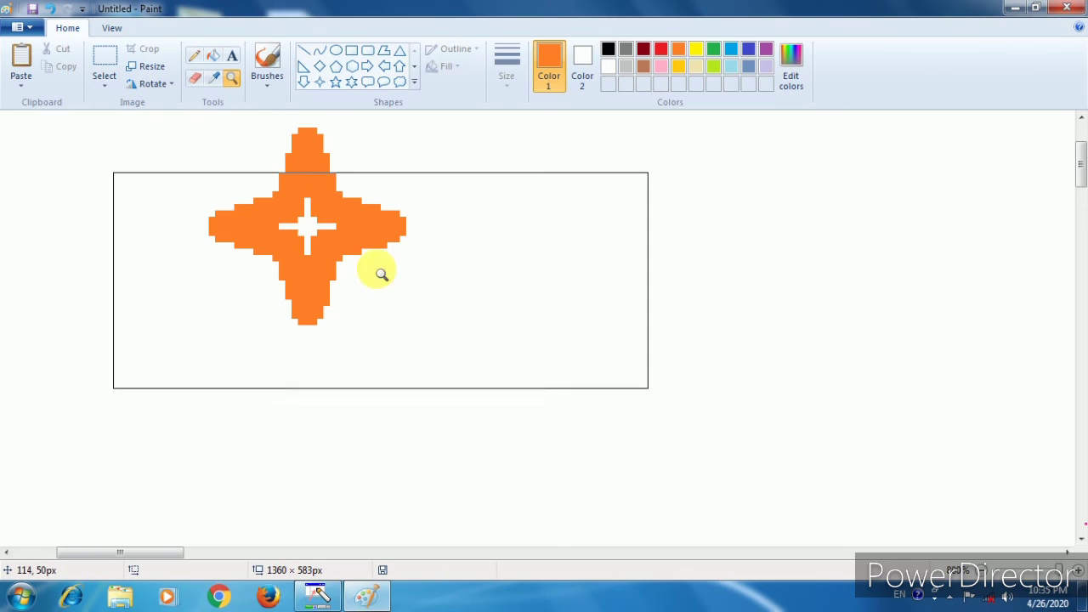
Step: Zoom the canvas back out to 100% with the Magnifier and activate the Text tool
{"action": "right_click", "coordinate": [364, 243]}
{"action": "right_click", "coordinate": [338, 231]}
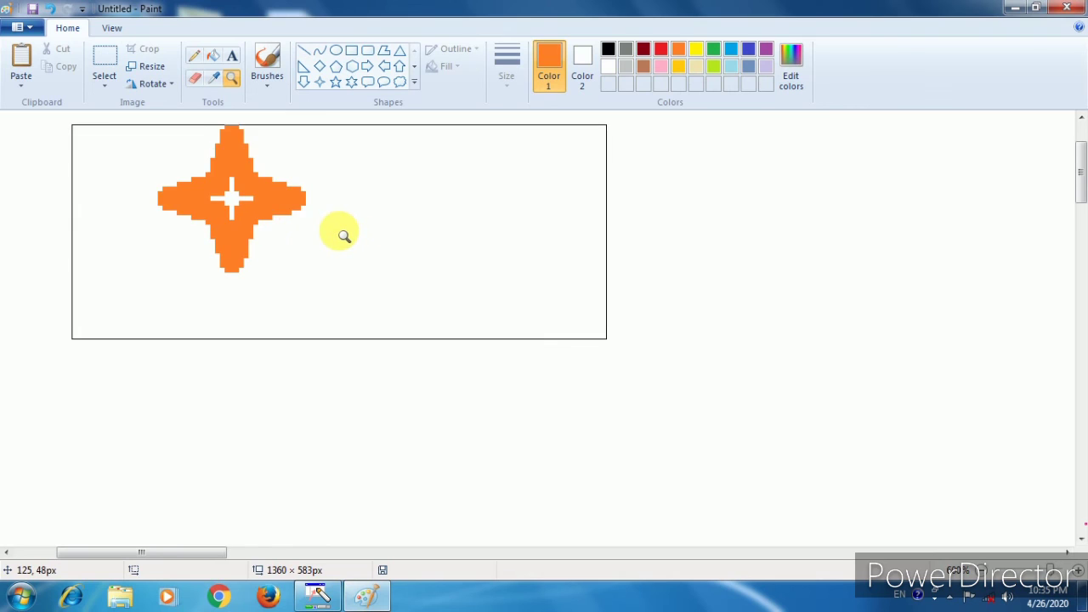
{"action": "right_click", "coordinate": [338, 232]}
{"action": "right_click", "coordinate": [338, 230]}
{"action": "right_click", "coordinate": [338, 231]}
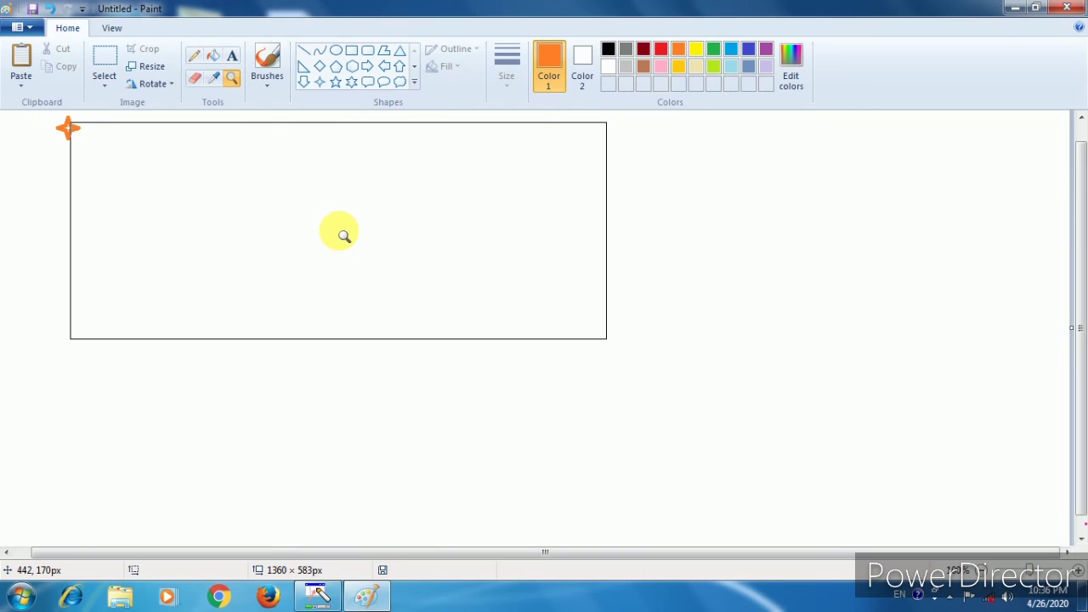
{"action": "left_click", "coordinate": [343, 236]}
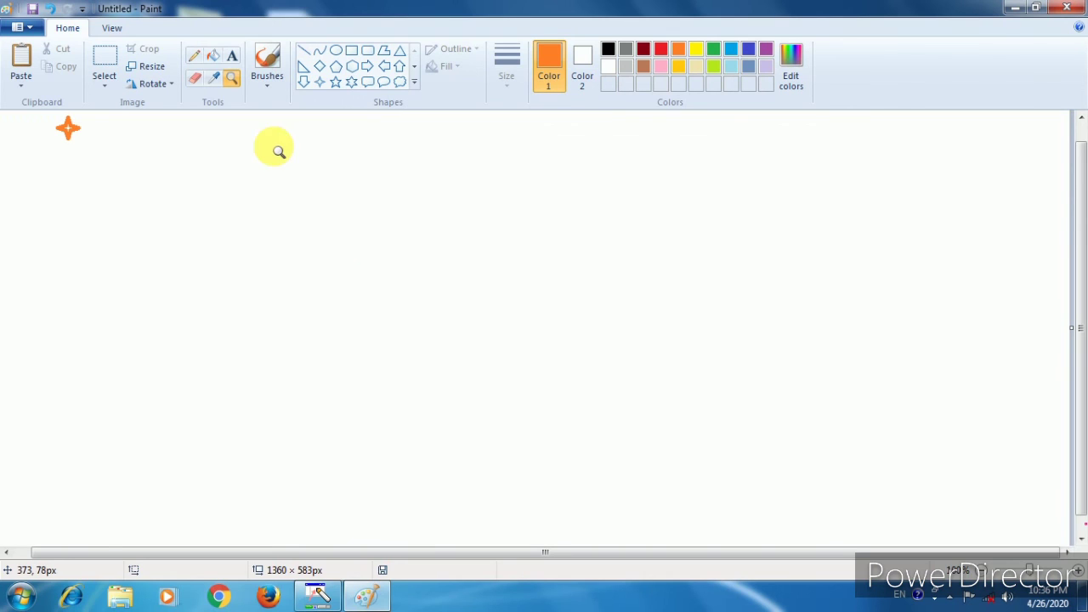
{"action": "left_click", "coordinate": [231, 57]}
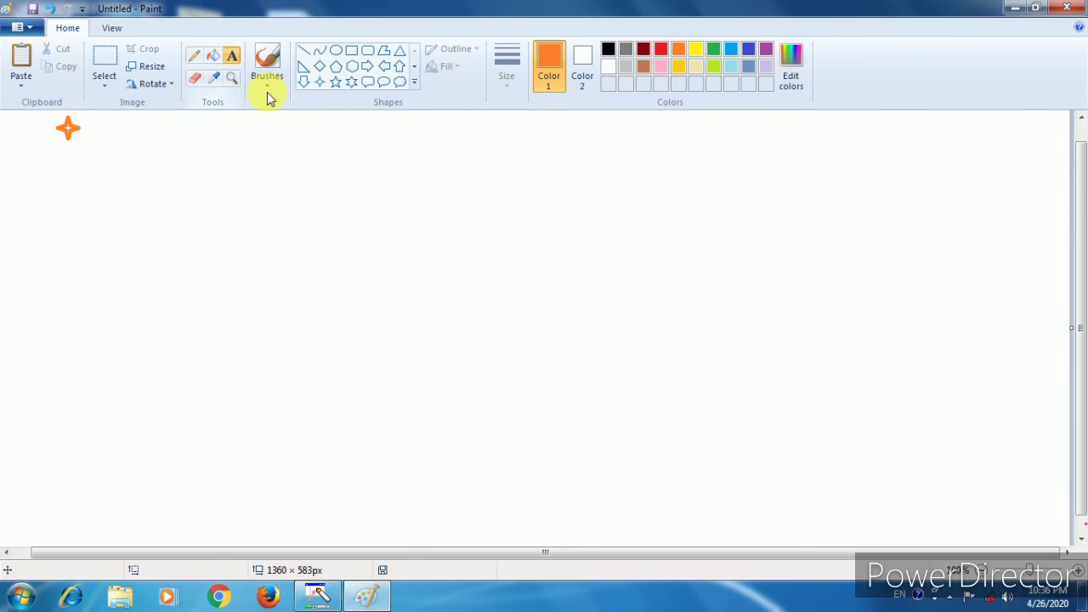